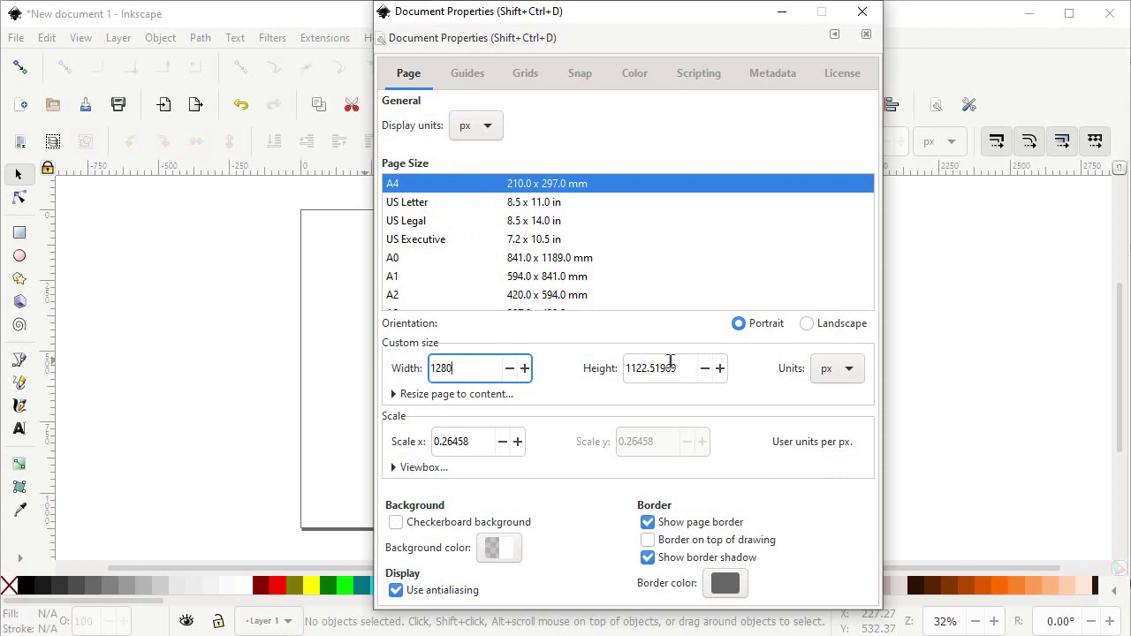
Set the page height to 720 px and open the Fill and Stroke settings.
triple_click(681, 369)
type("720")
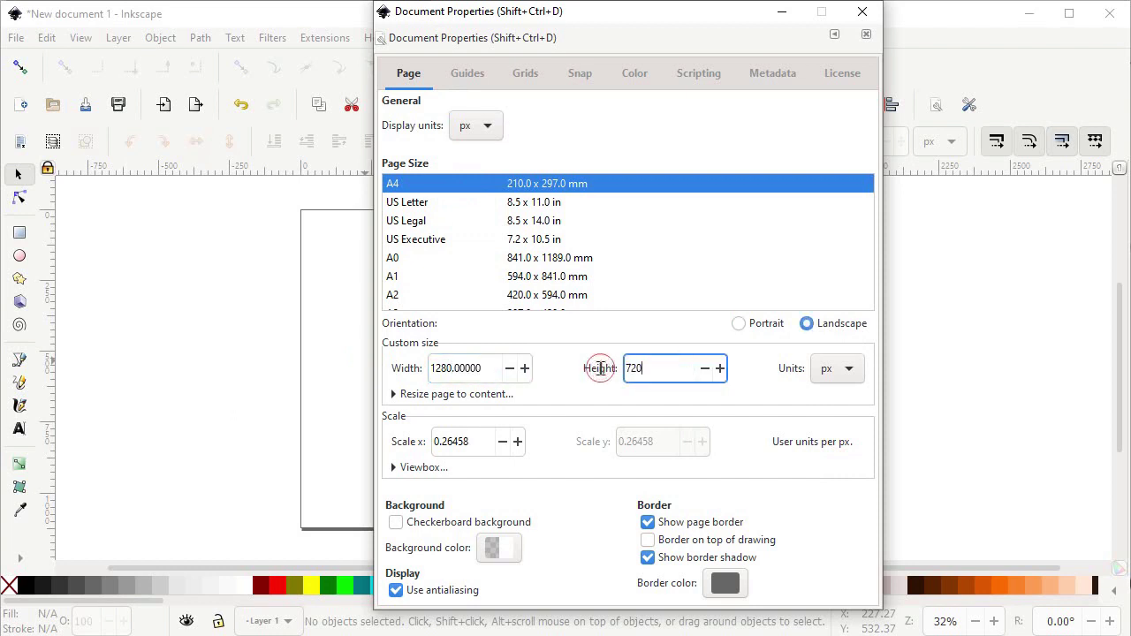
left_click(859, 15)
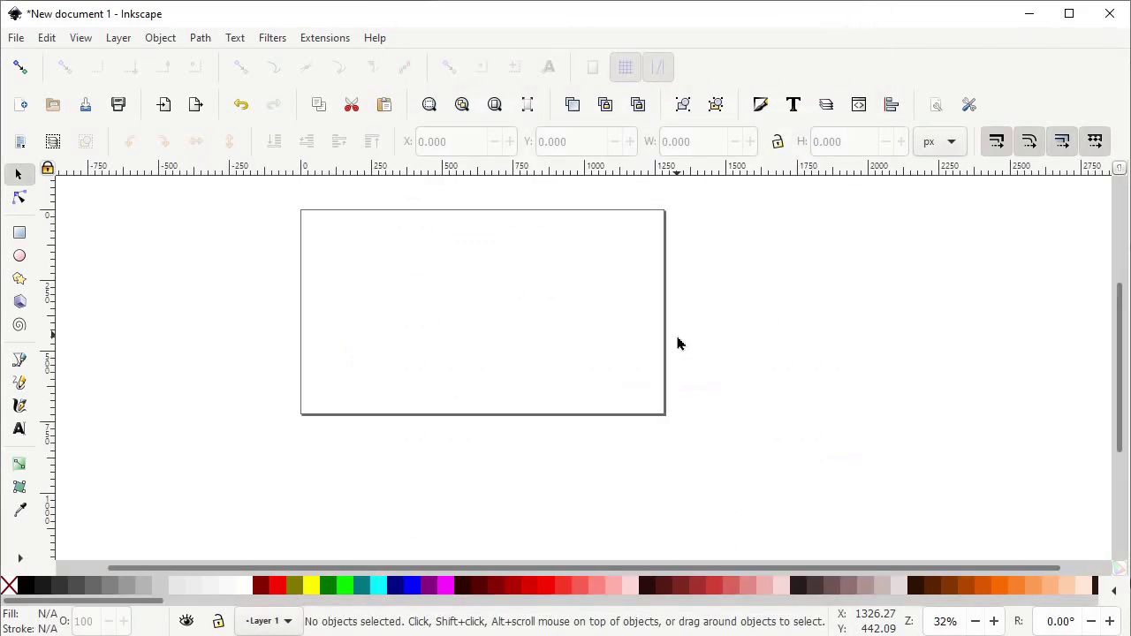
left_click(760, 106)
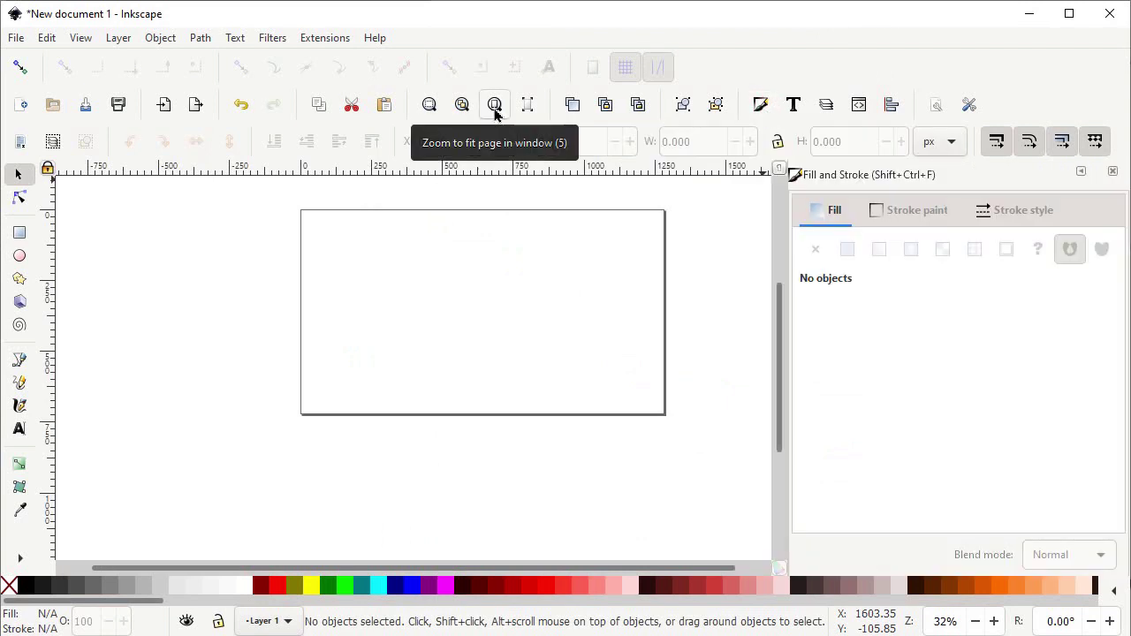
Draw a square about 425 px wide on the page with the Rectangle tool.
left_click(495, 106)
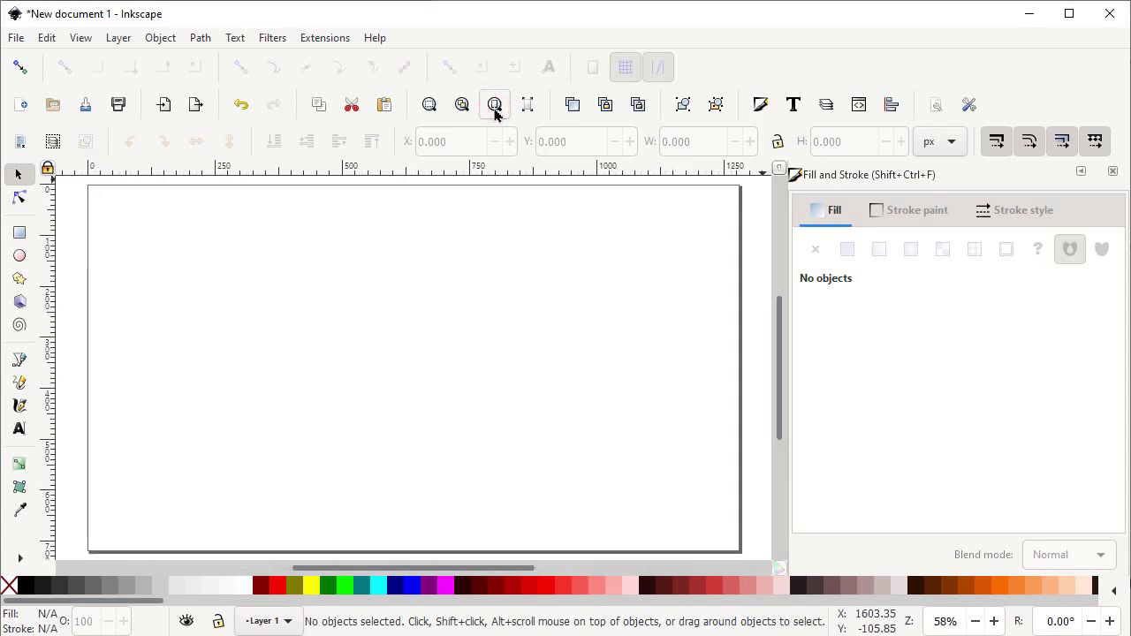
left_click(19, 235)
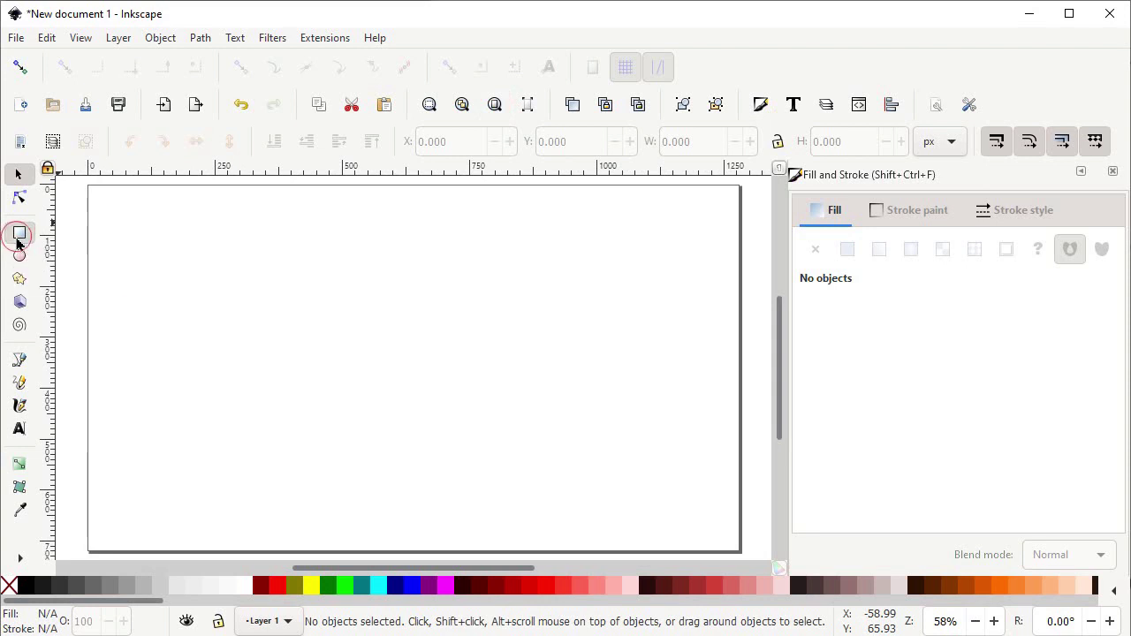
left_click(230, 239, "ctrl")
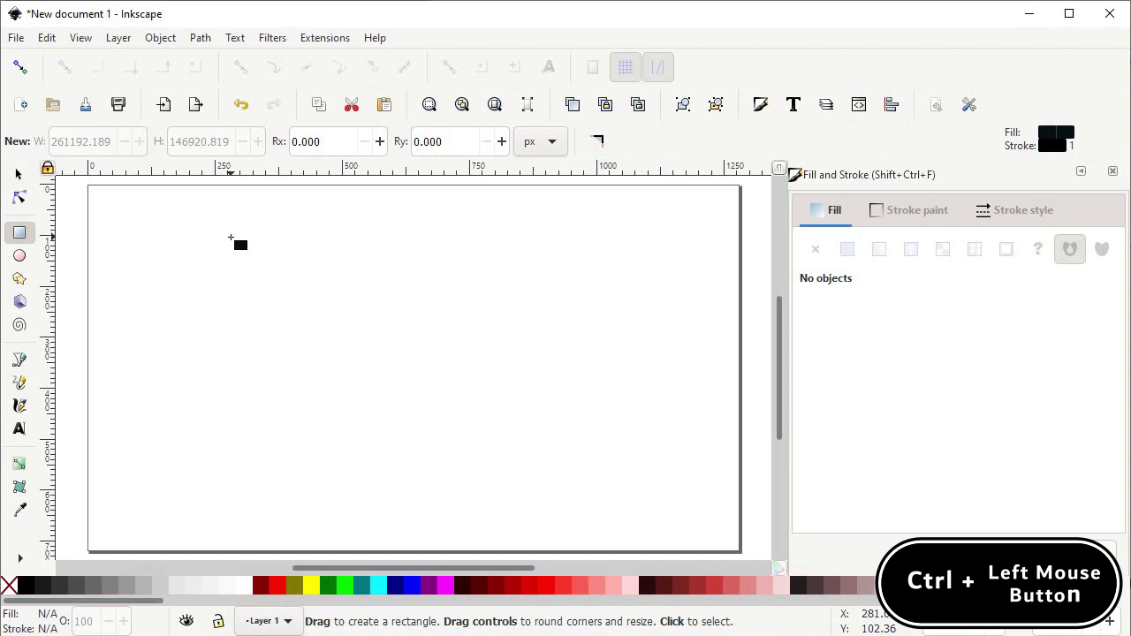
left_click_drag(231, 238, 481, 454)
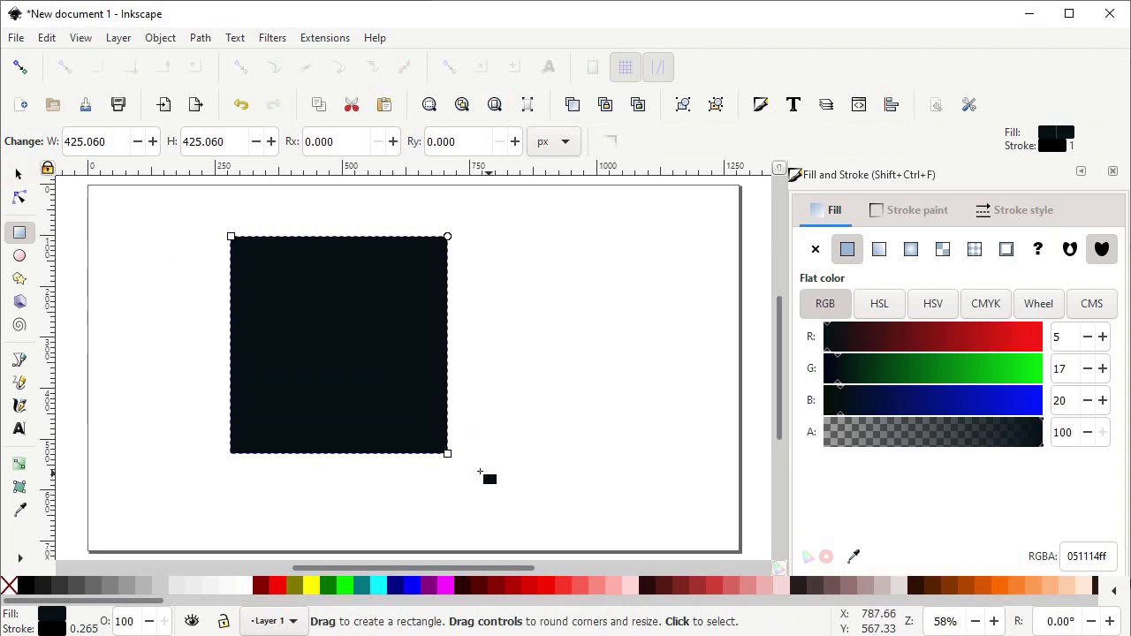
Resize the square to 450 px with locked proportions and move it to about X 366, Y 132 px.
left_click(19, 175)
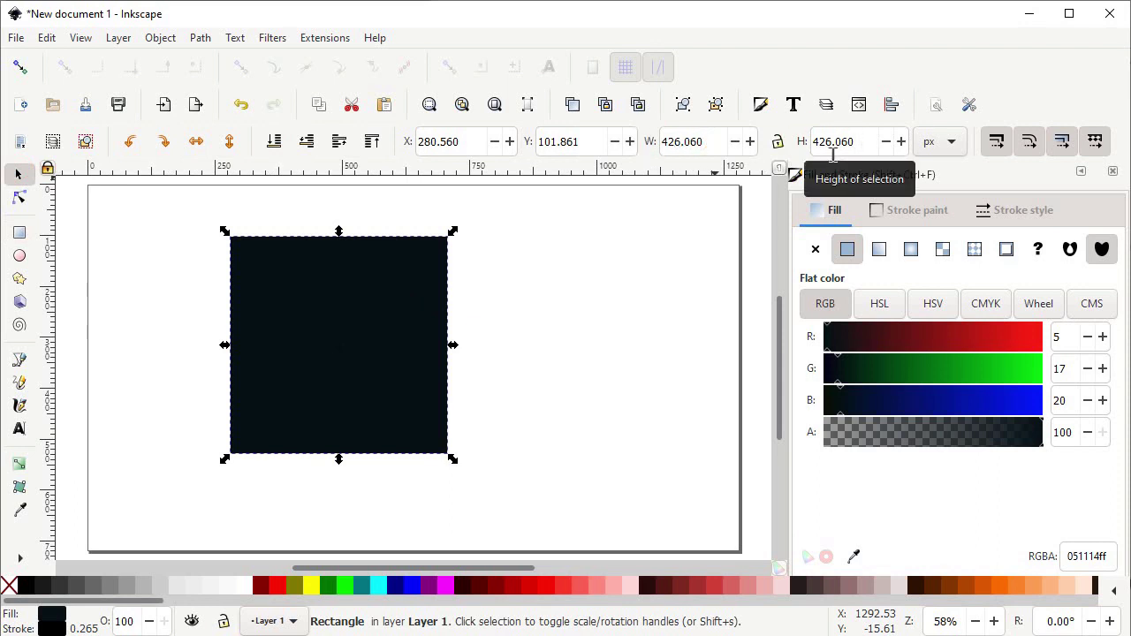
left_click(778, 142)
left_click(856, 142)
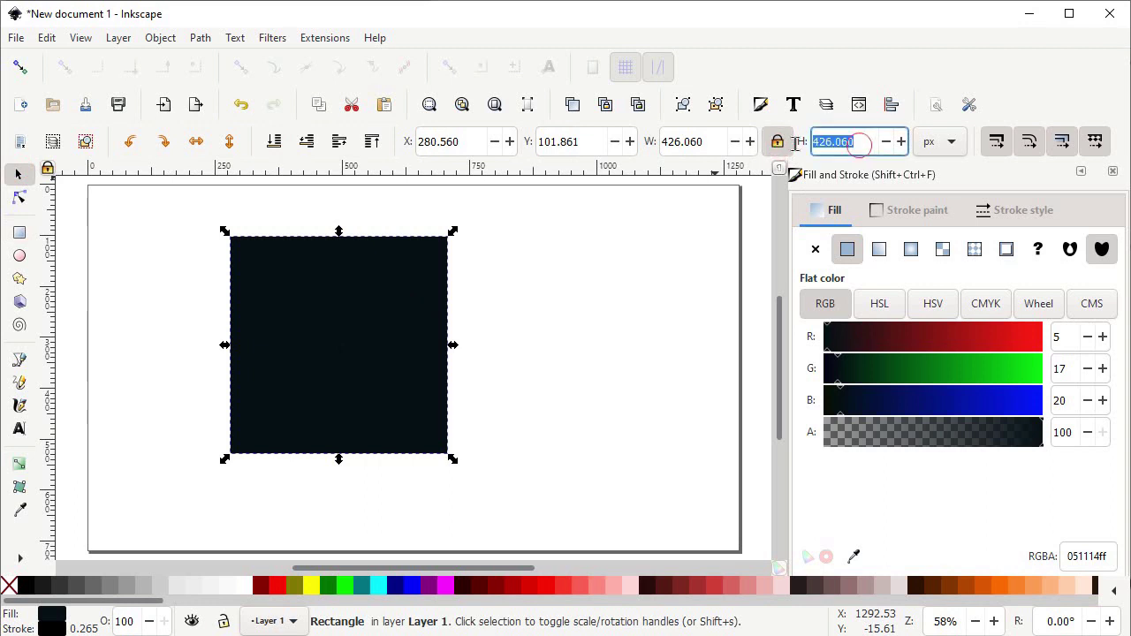
type("45")
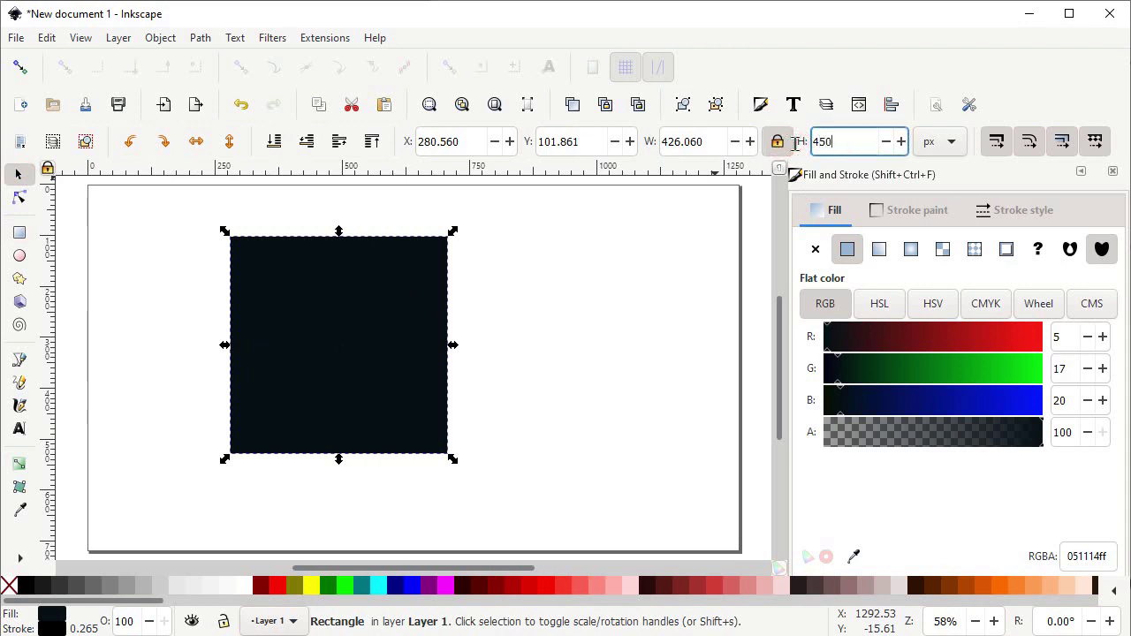
type("0")
key("Return")
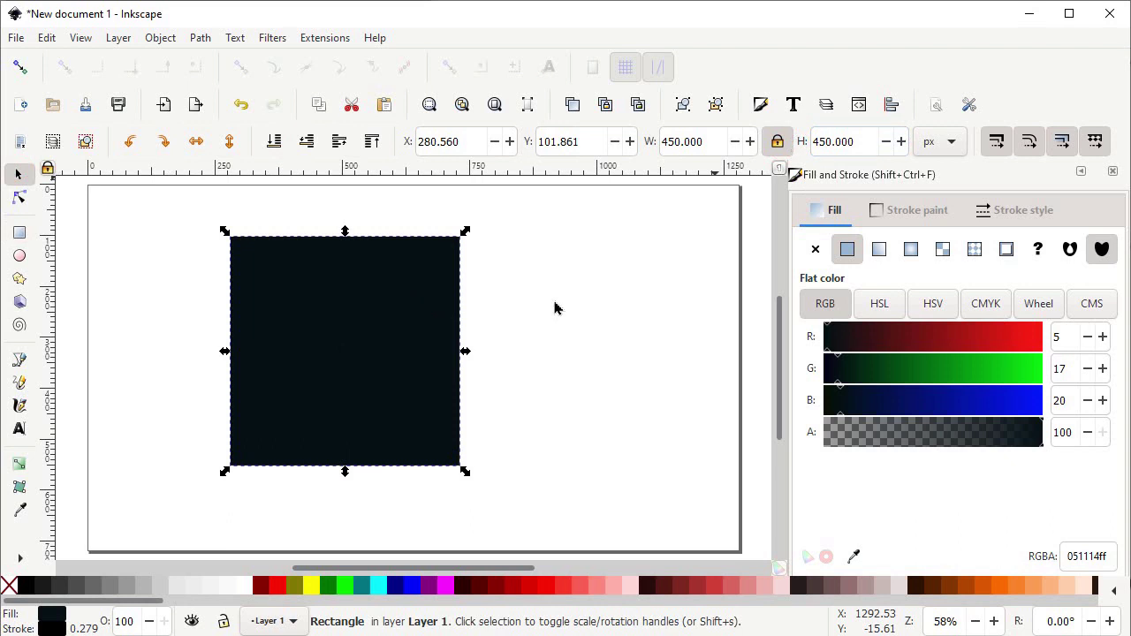
left_click_drag(321, 384, 365, 400)
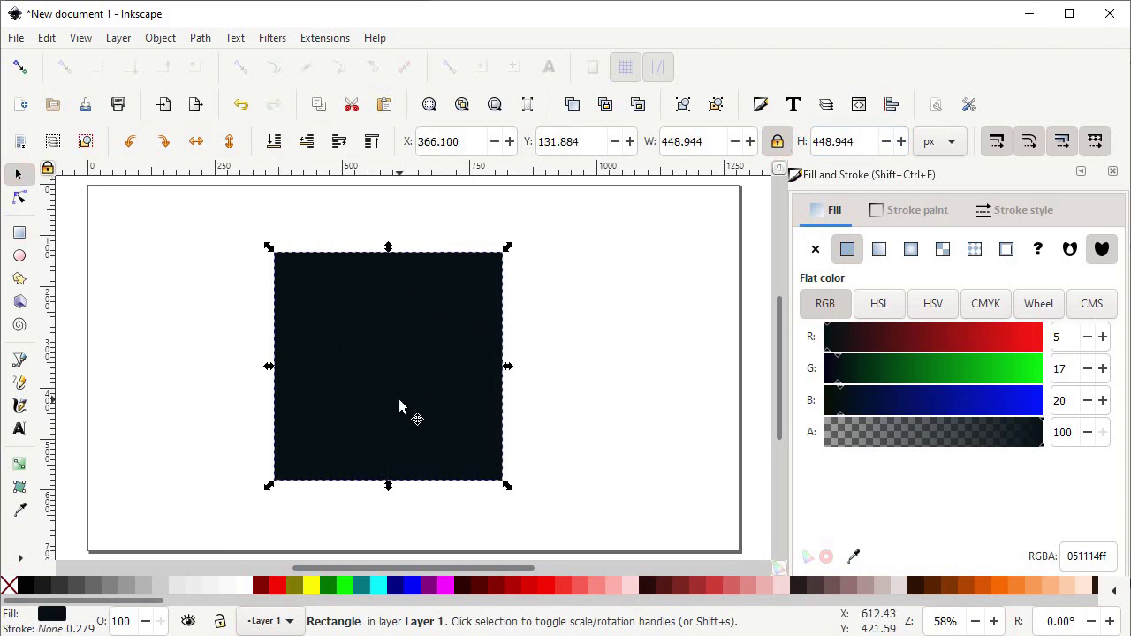
Remove the square's fill and give it a black stroke.
left_click(9, 587)
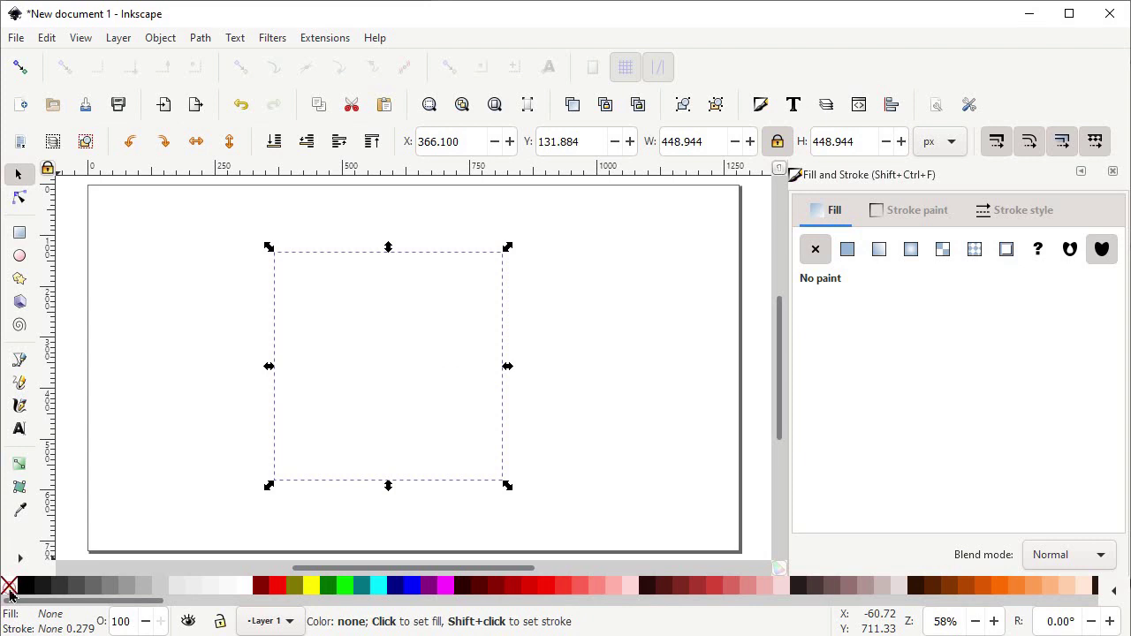
left_click(138, 517, "shift")
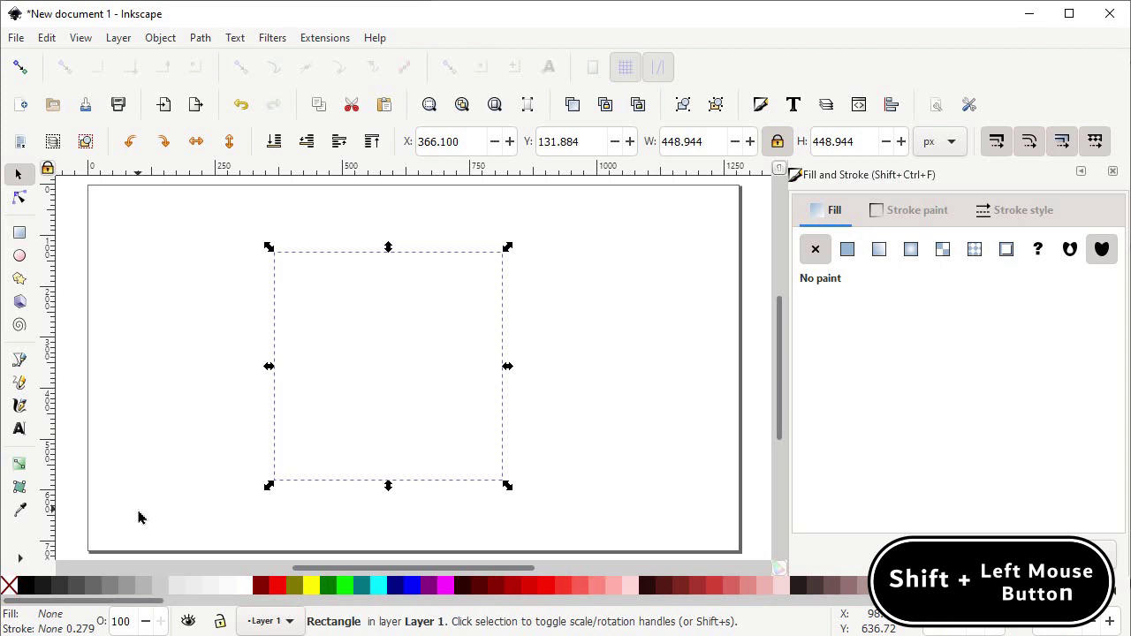
key("shift")
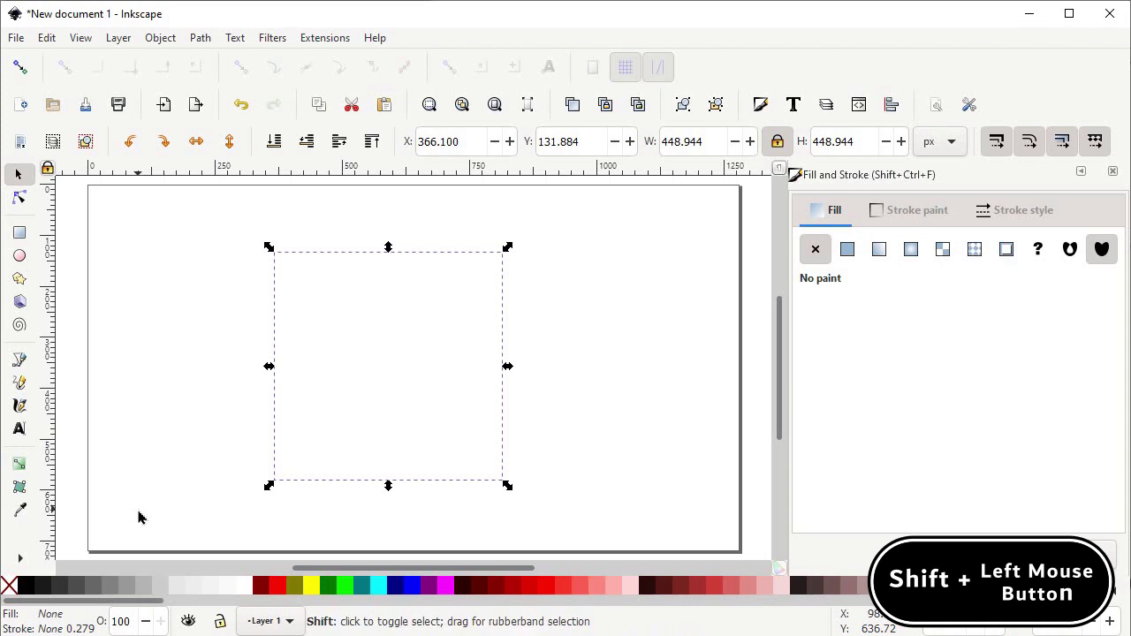
left_click(27, 586, "shift")
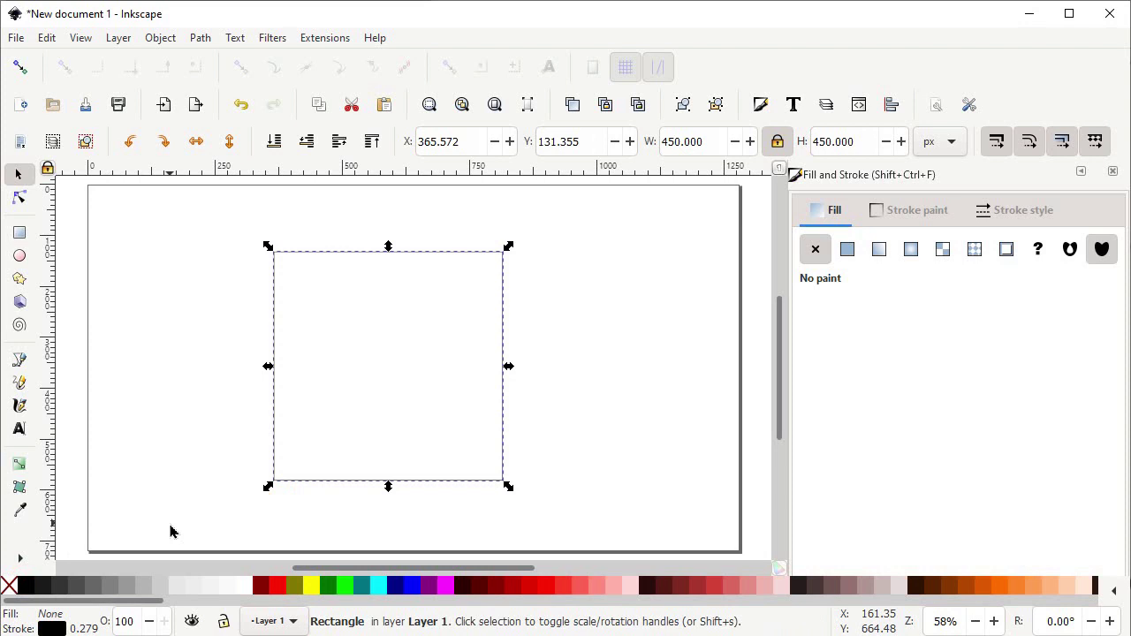
left_click(171, 404)
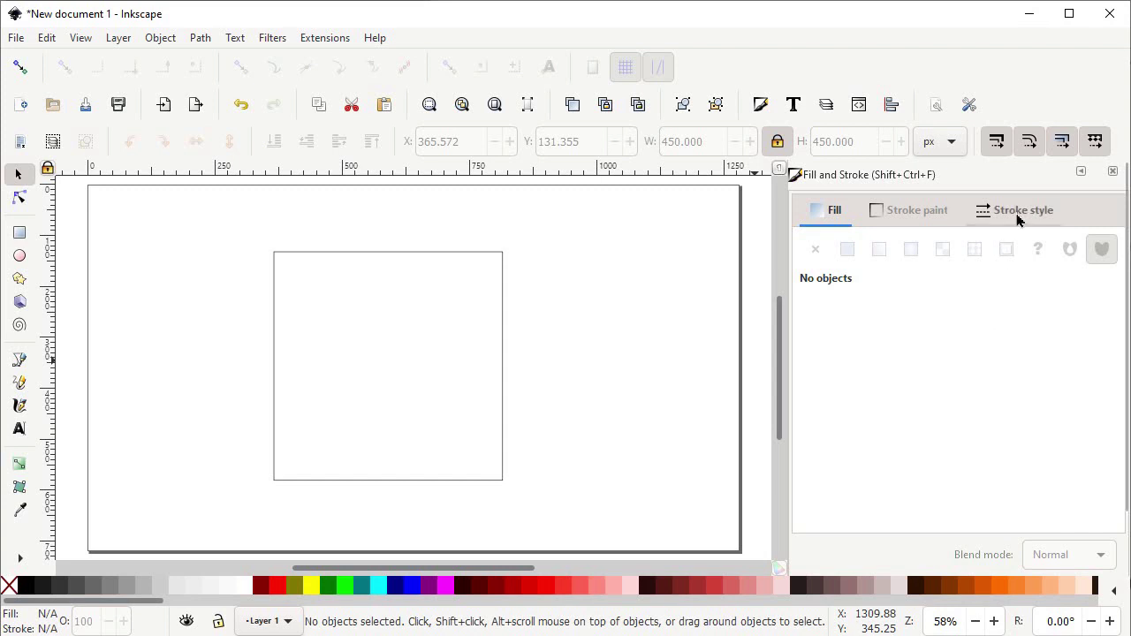
Set the square's stroke width to 3 px.
left_click(1017, 214)
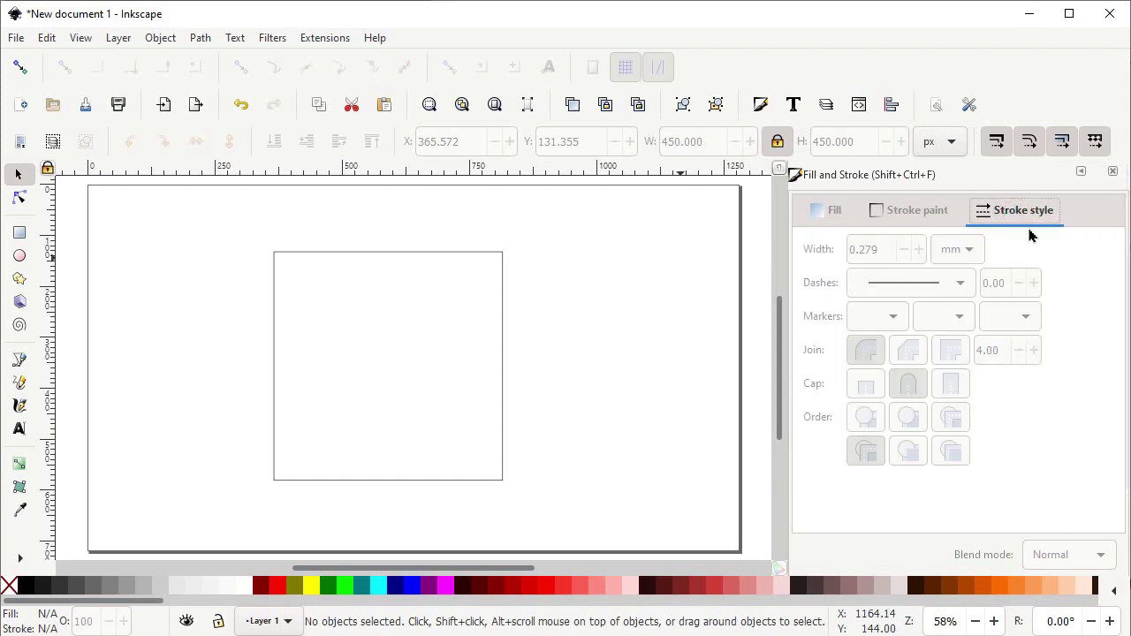
left_click(504, 296)
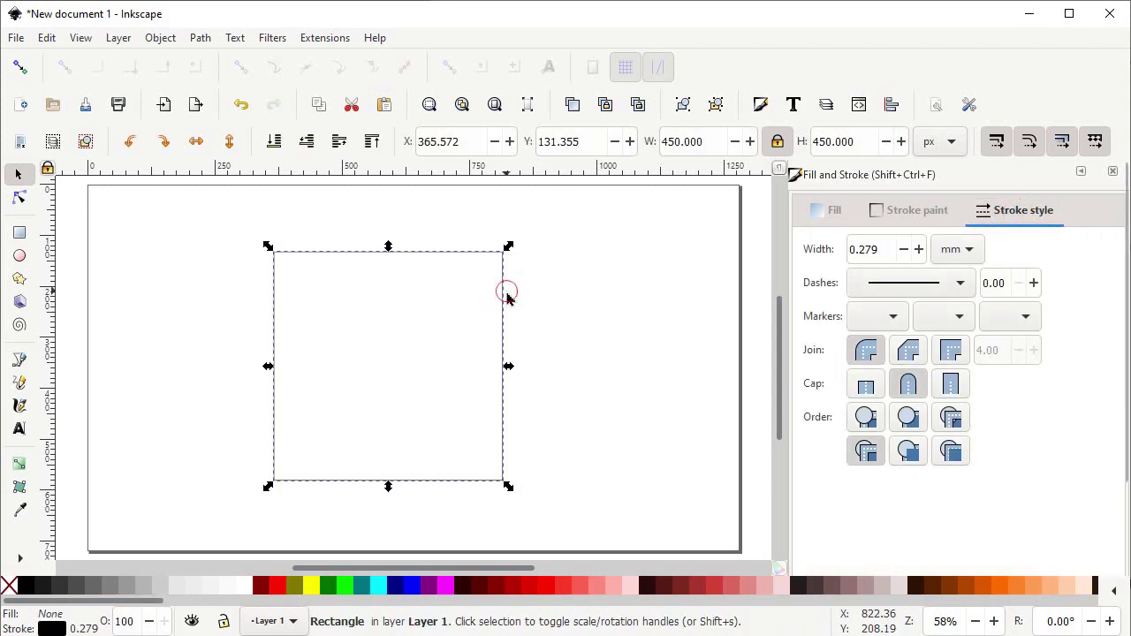
left_click(948, 252)
left_click(944, 323)
left_click_drag(881, 250, 822, 250)
type("3")
key("Return")
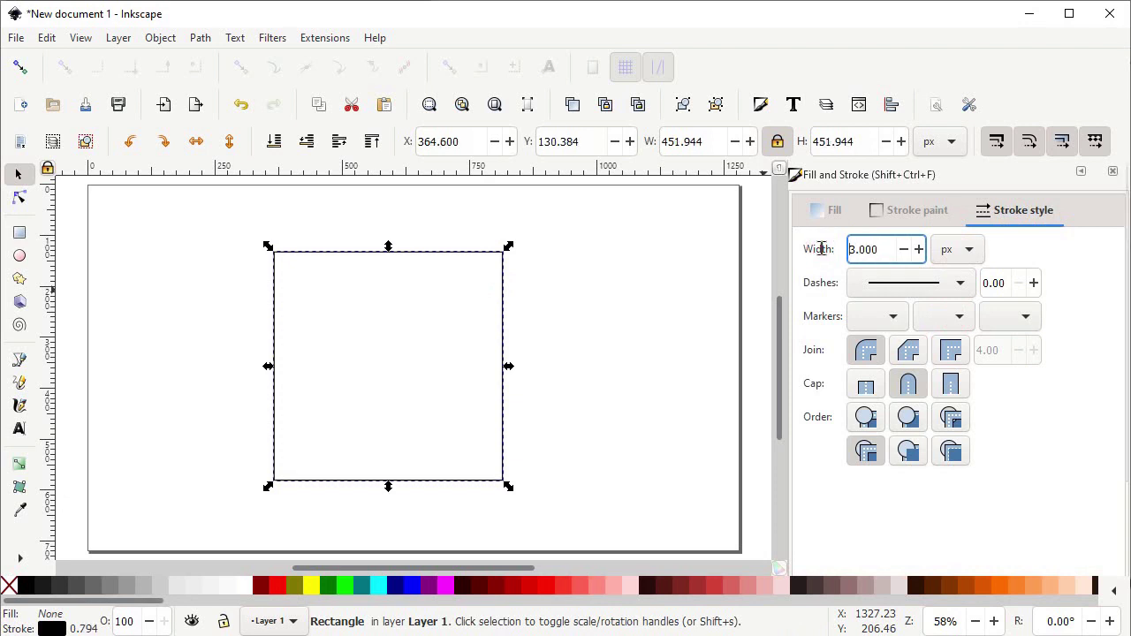
left_click(629, 321)
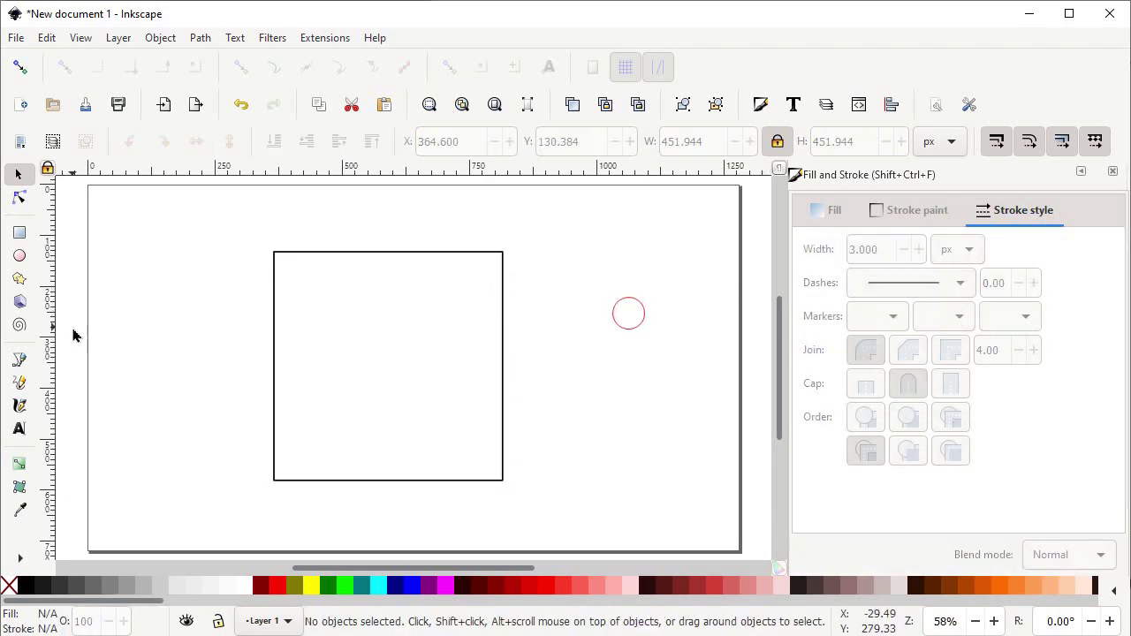
Enable snapping to cusp nodes and rectangle corners, and draw a circle inscribed in the square from corner to opposite corner.
left_click(18, 254)
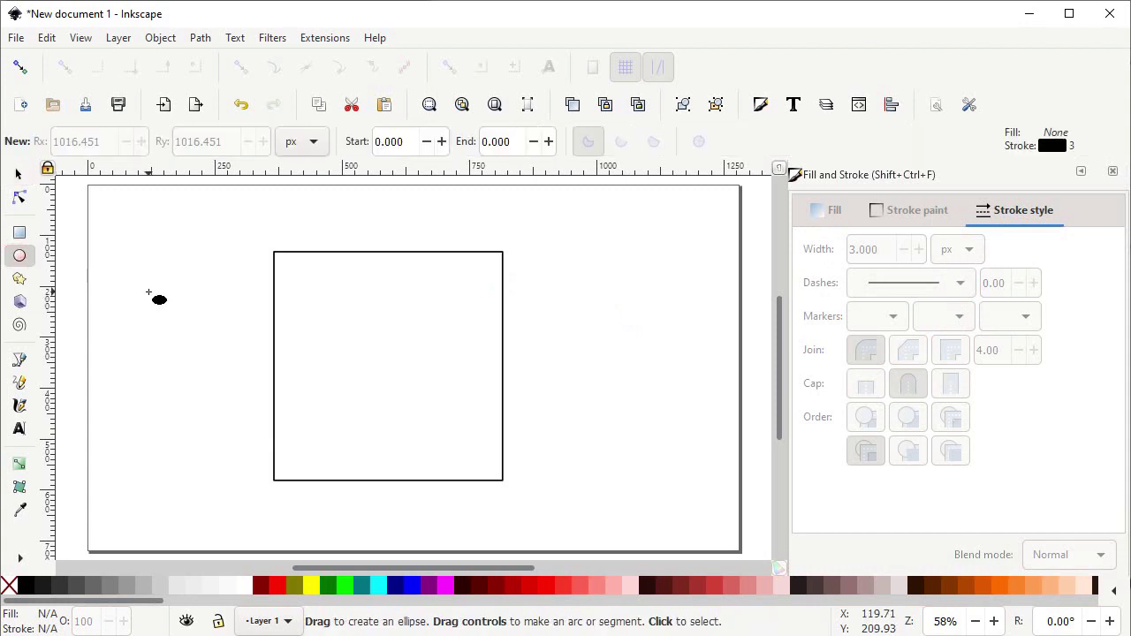
left_click(20, 70)
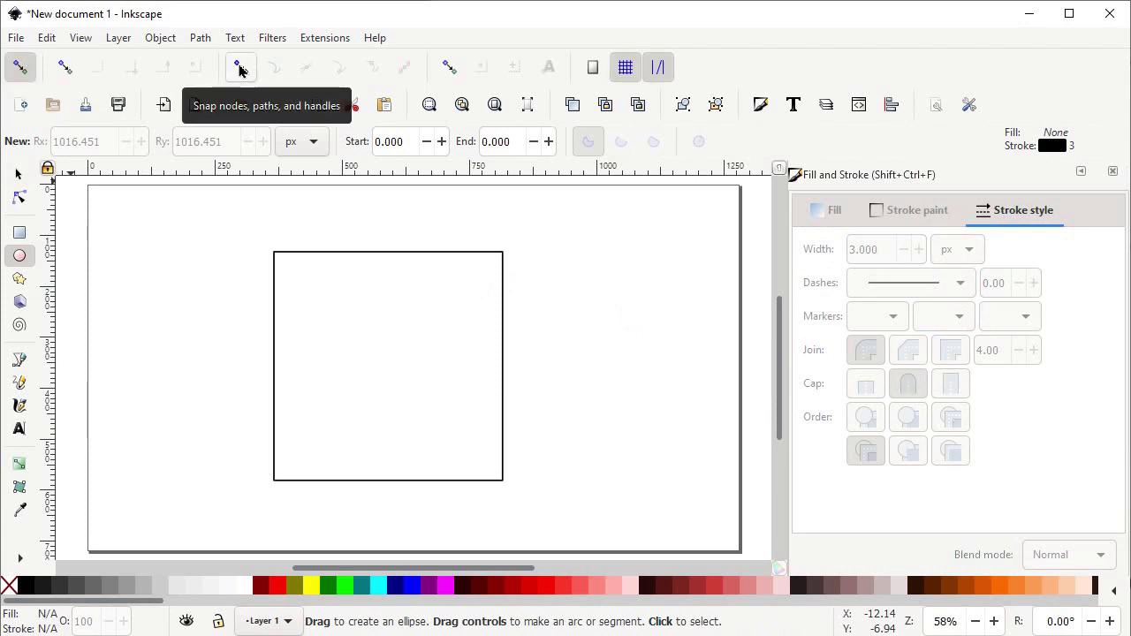
left_click(239, 68)
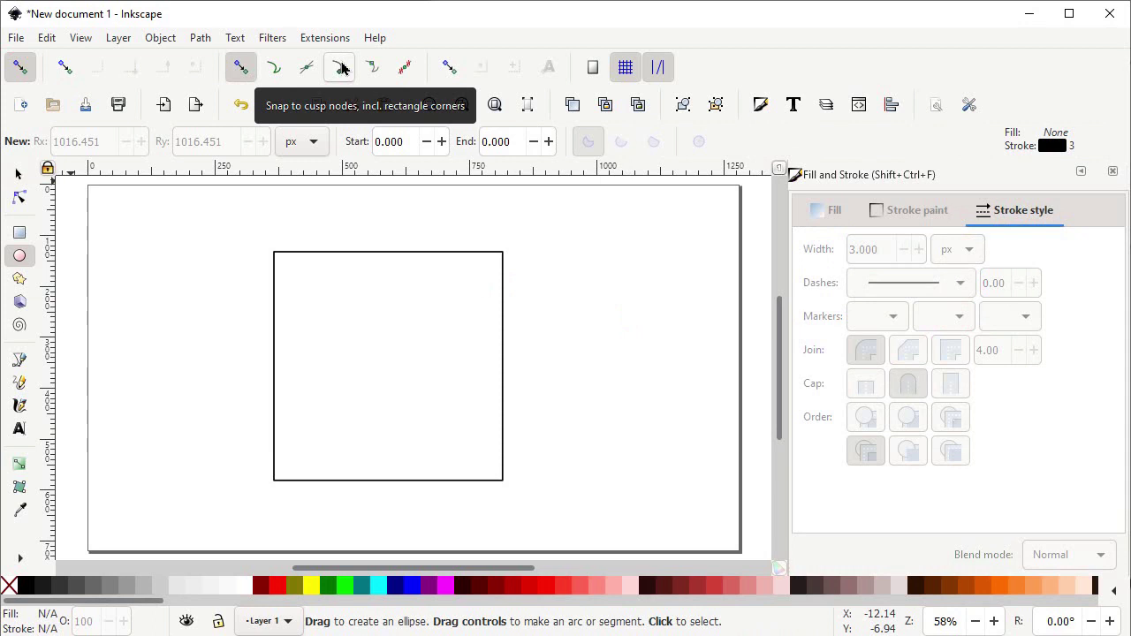
left_click(342, 68)
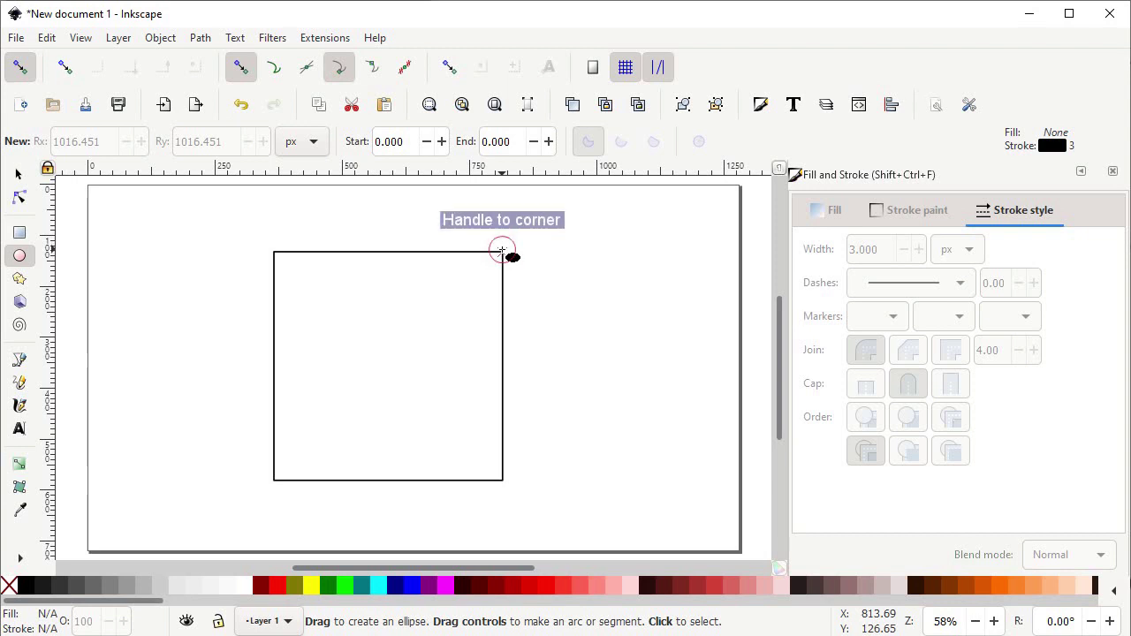
left_click_drag(502, 251, 272, 482)
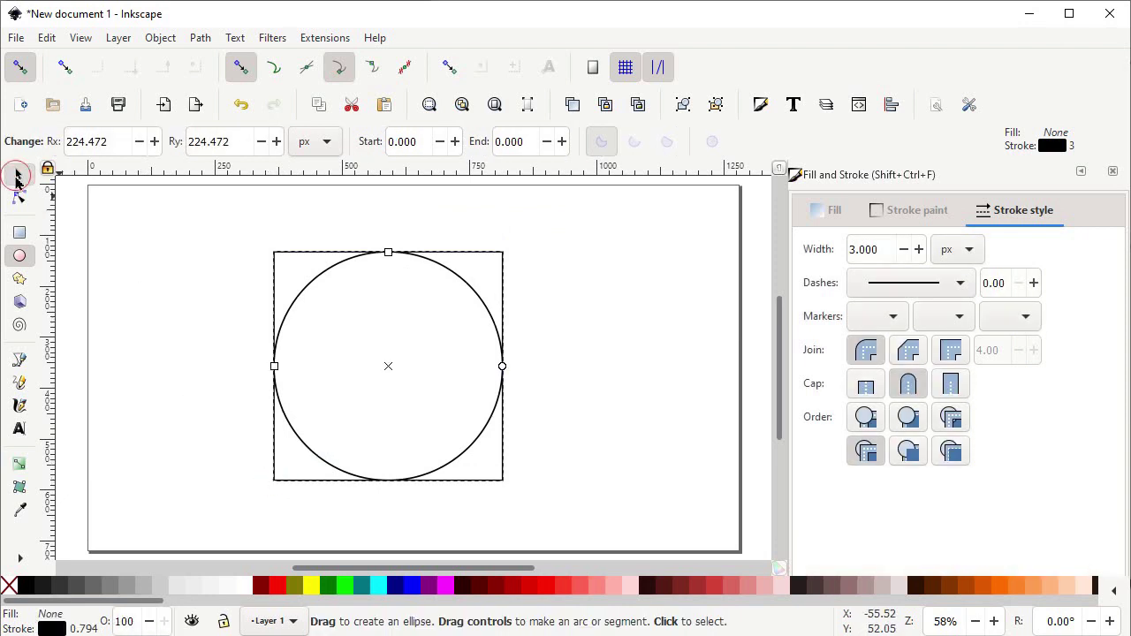
Select the square and the circle and combine them into one path.
left_click(18, 174)
left_click_drag(521, 213, 221, 518)
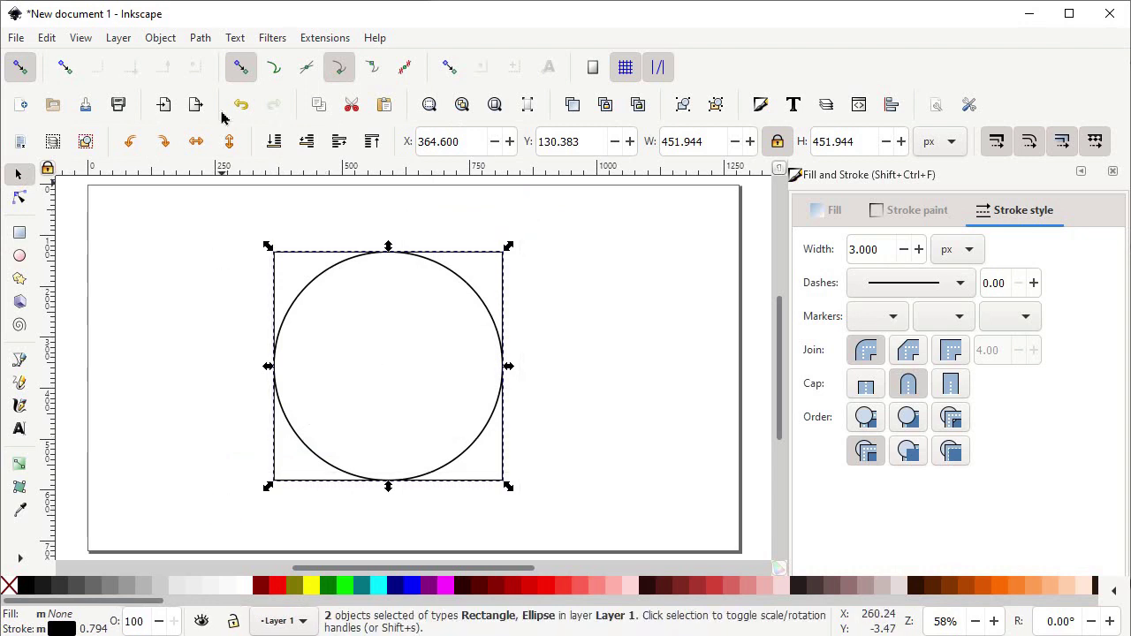
left_click(203, 38)
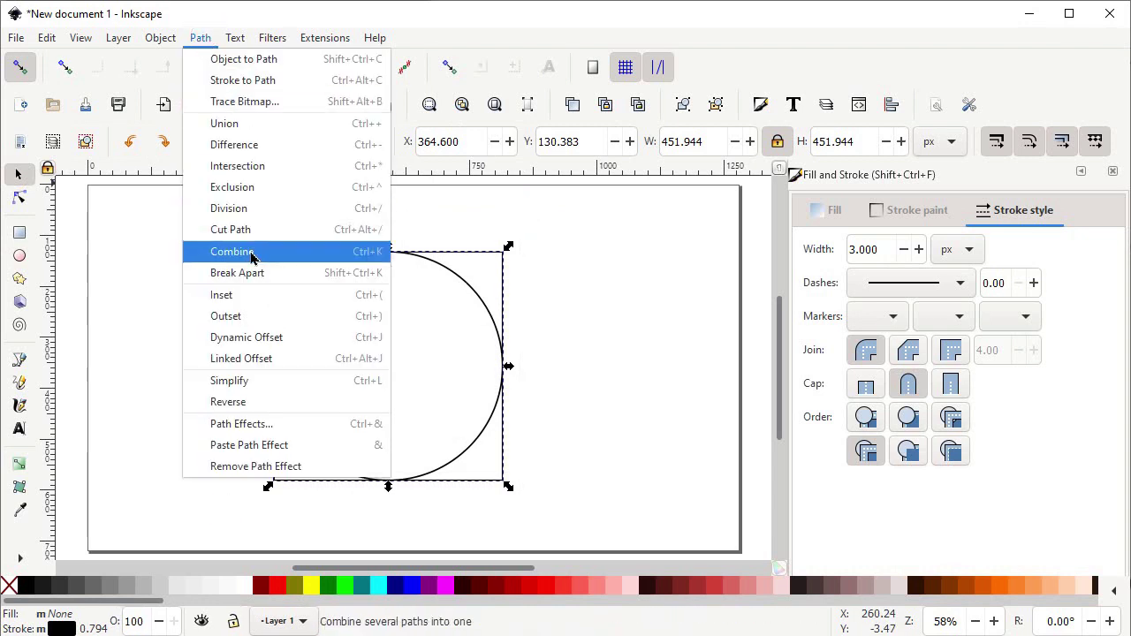
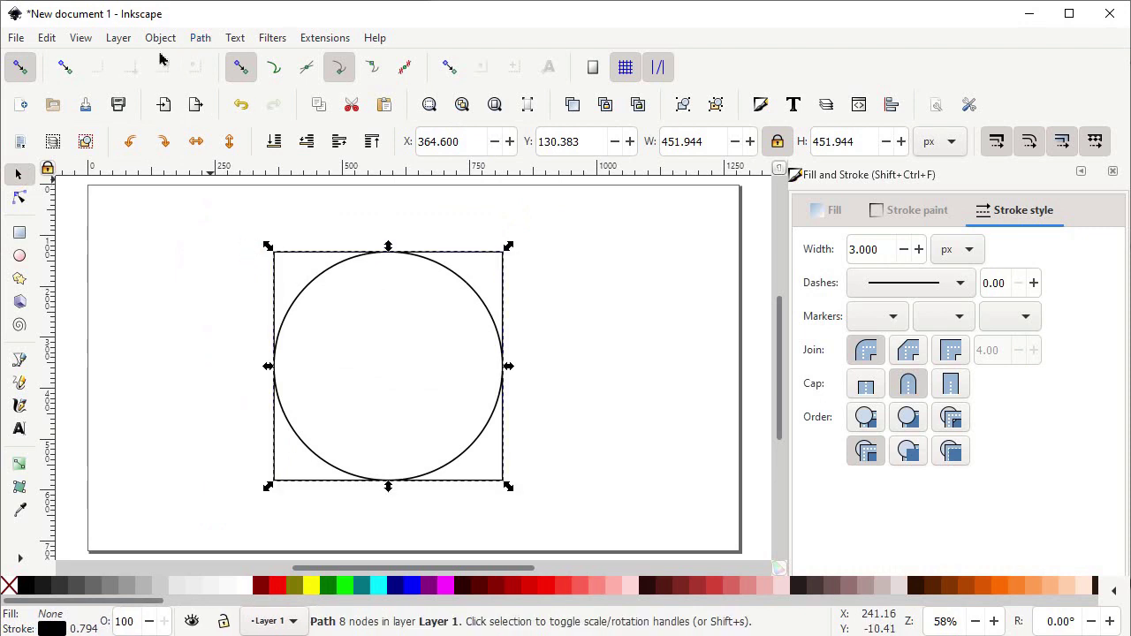
Rotate the combined square-and-circle path by 45° with the Transform command.
left_click(158, 38)
left_click(228, 545)
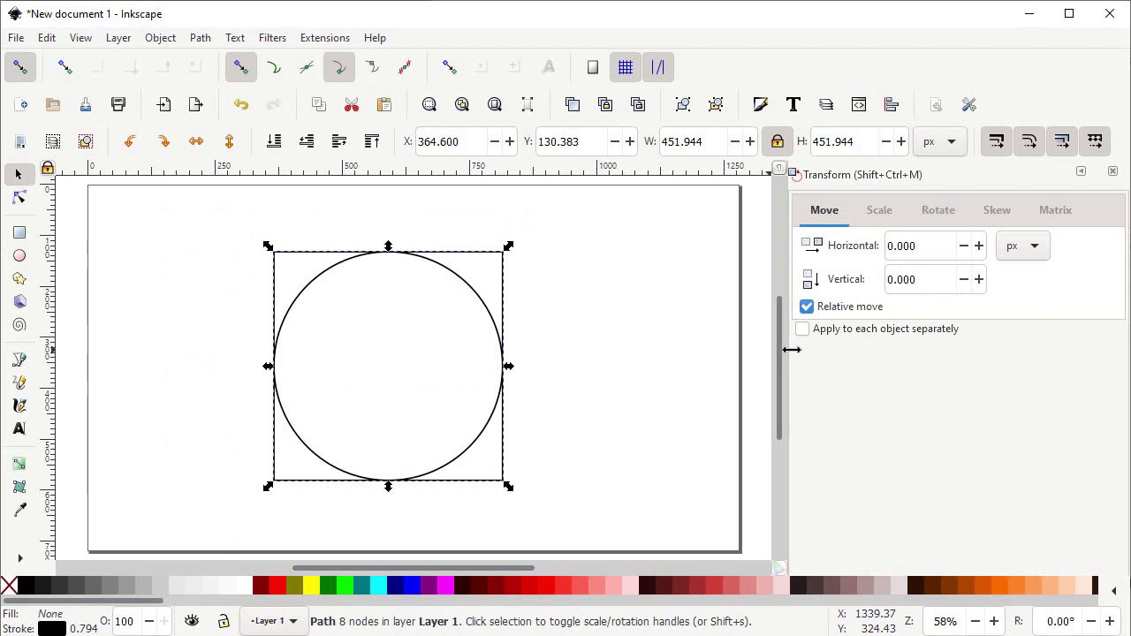
left_click(937, 217)
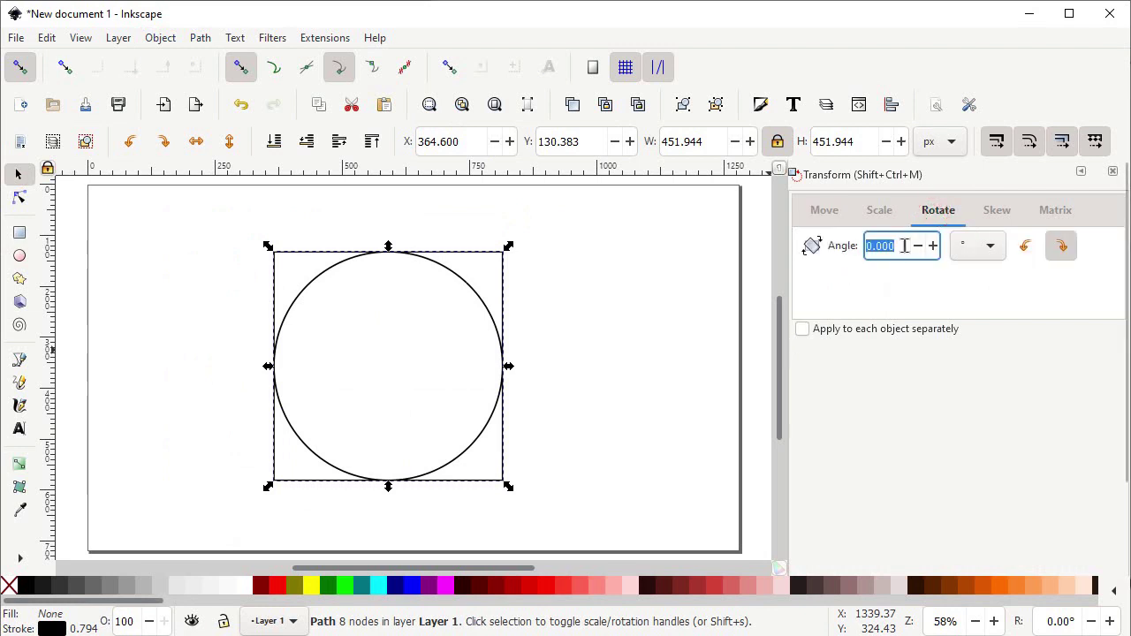
key("BackSpace")
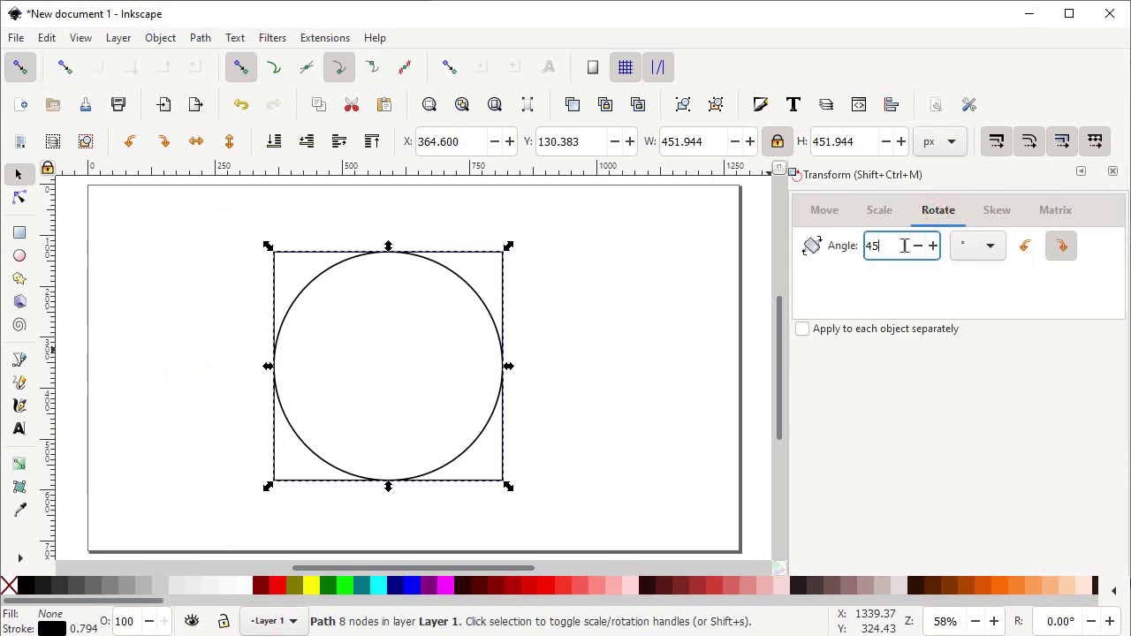
scroll(1008, 386, "down", 3)
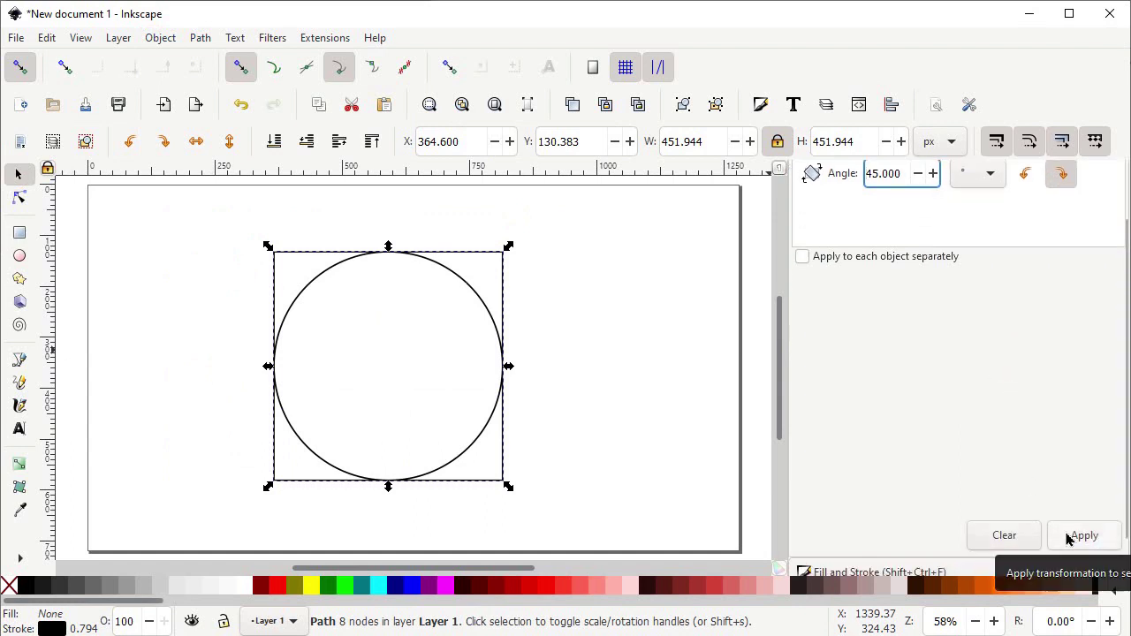
left_click(1071, 538)
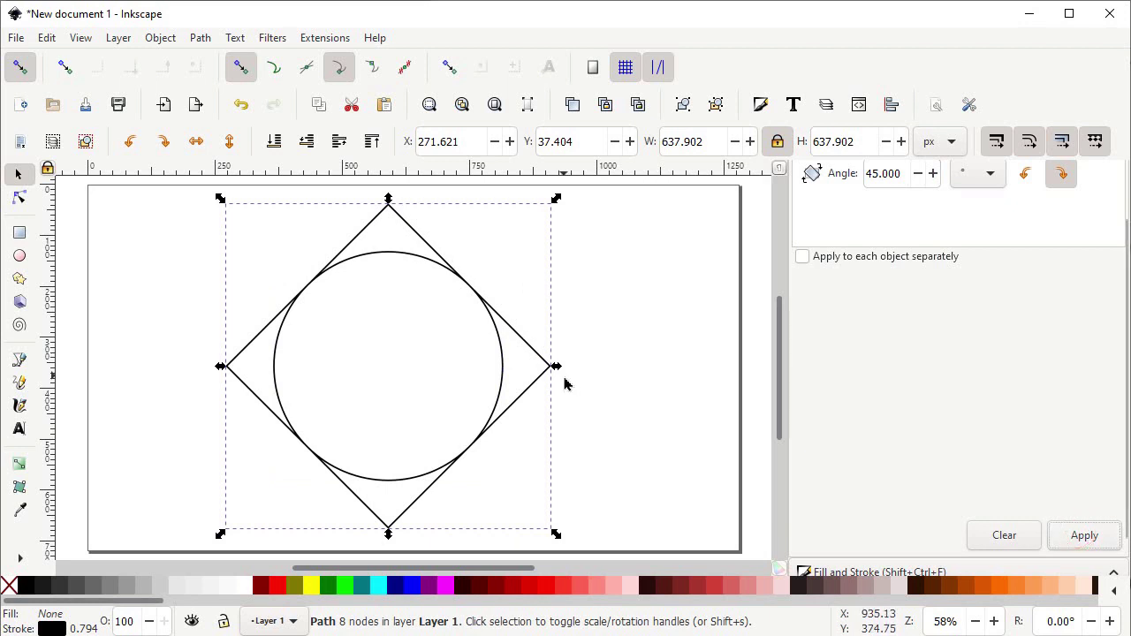
Draw a rectangle about 880 × 694 px enclosing the rotated path, fill it red, and lower it to the bottom.
left_click(19, 232)
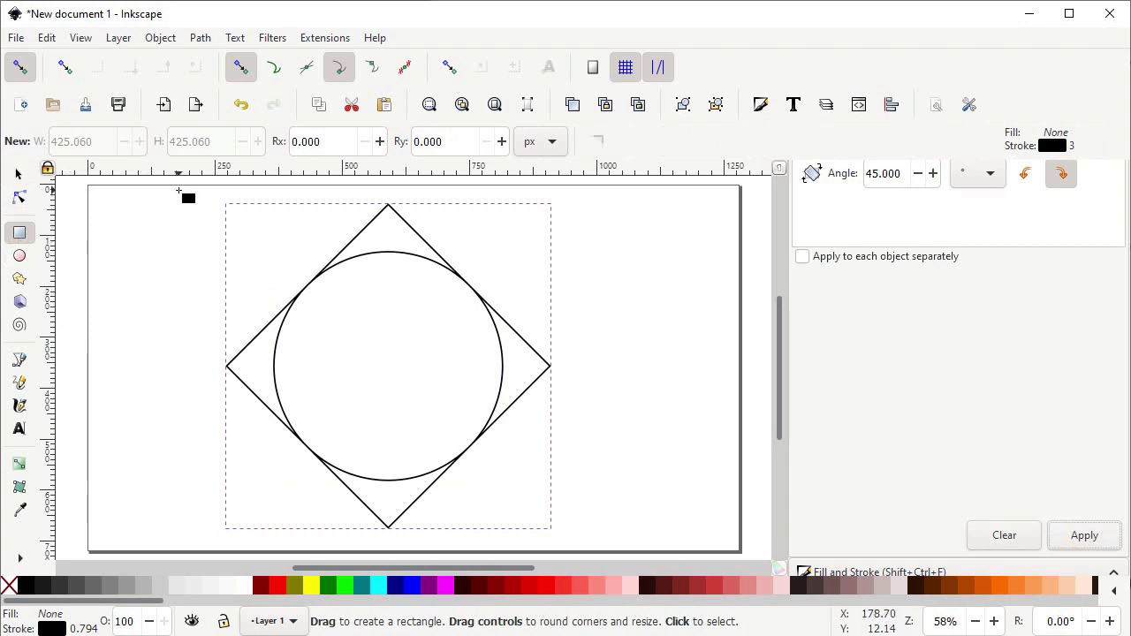
left_click_drag(178, 190, 626, 544)
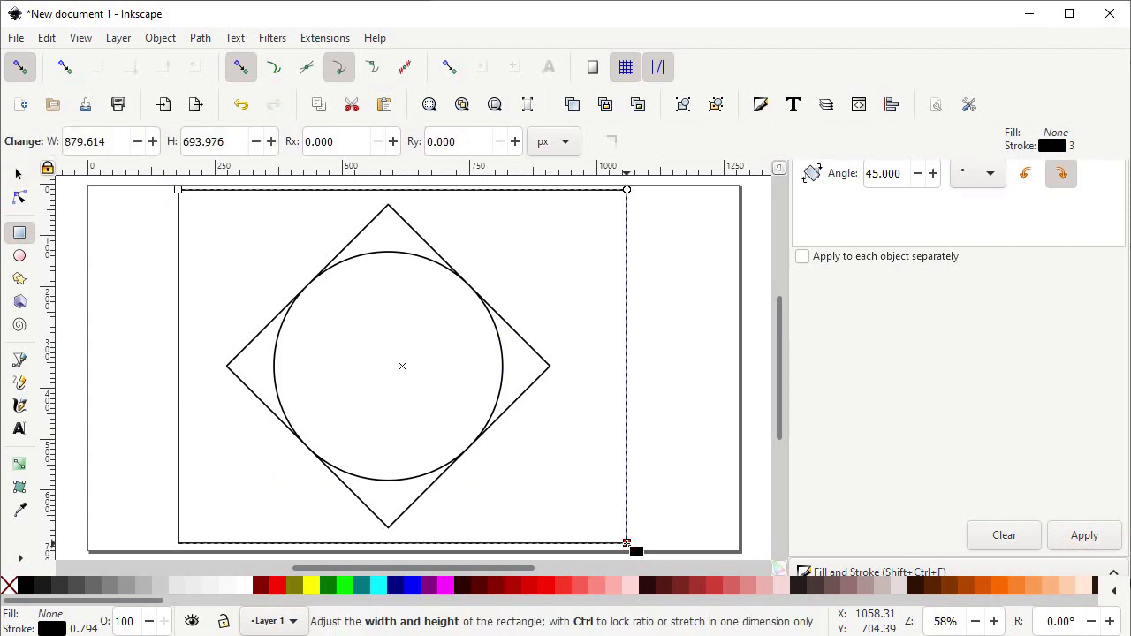
left_click(562, 587)
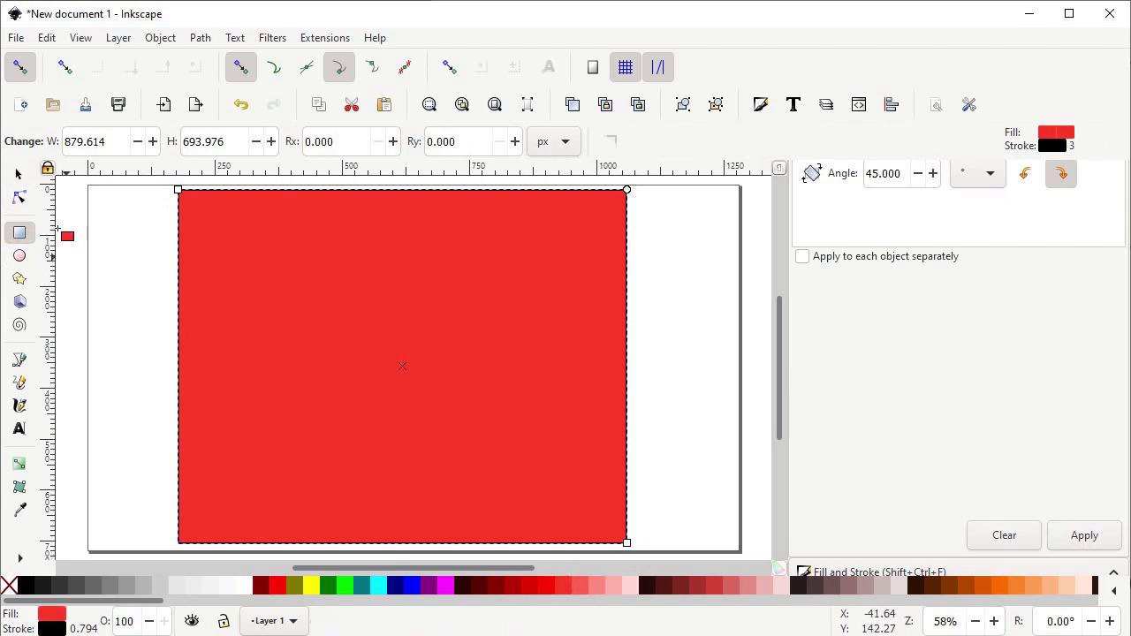
left_click(20, 177)
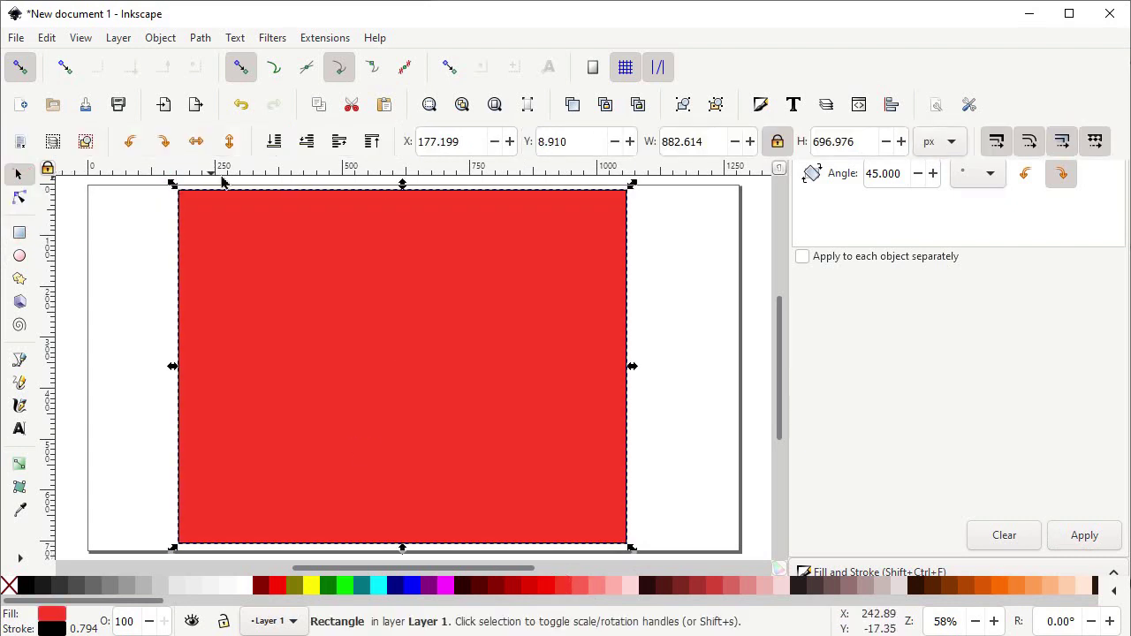
left_click(274, 143)
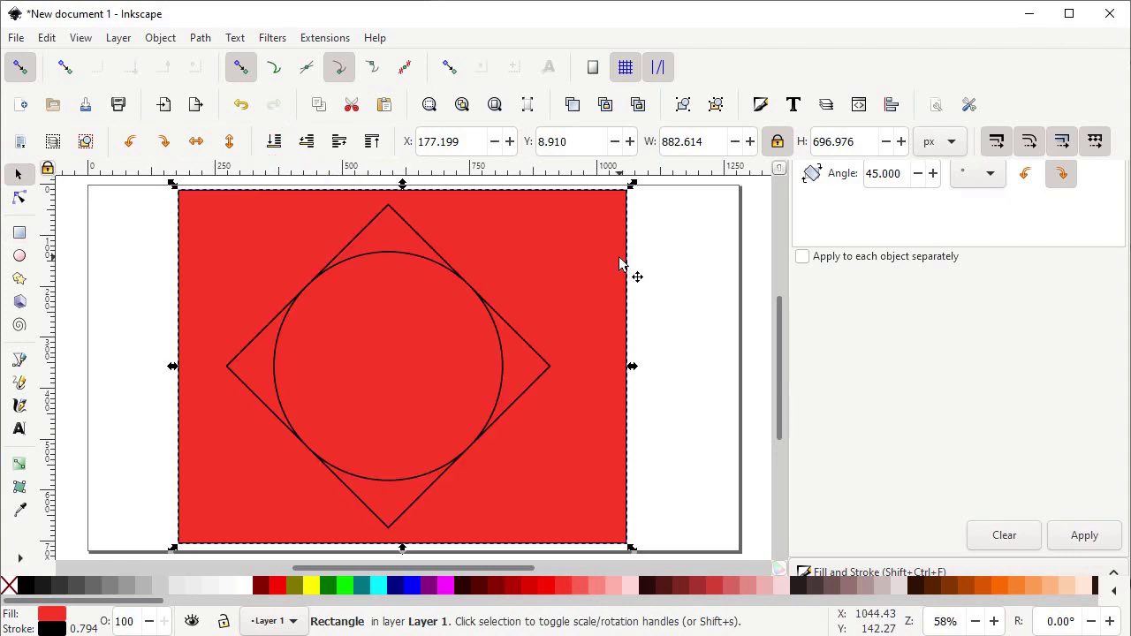
Select the red rectangle together with the square-and-circle path and split it with the Division operation.
left_click_drag(659, 181, 168, 554)
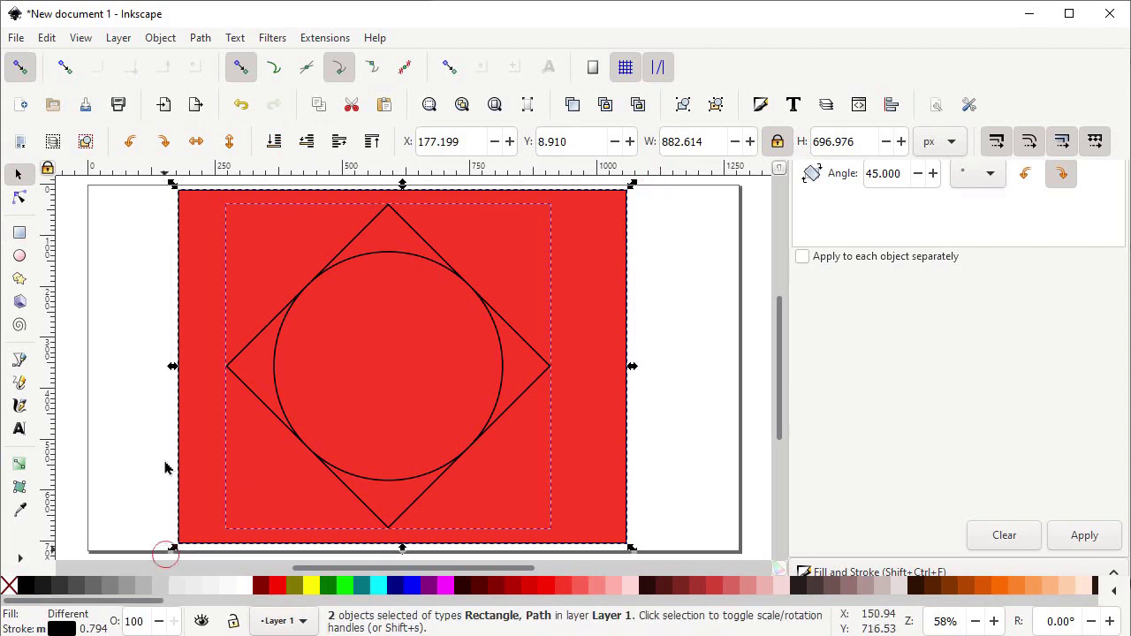
left_click(198, 39)
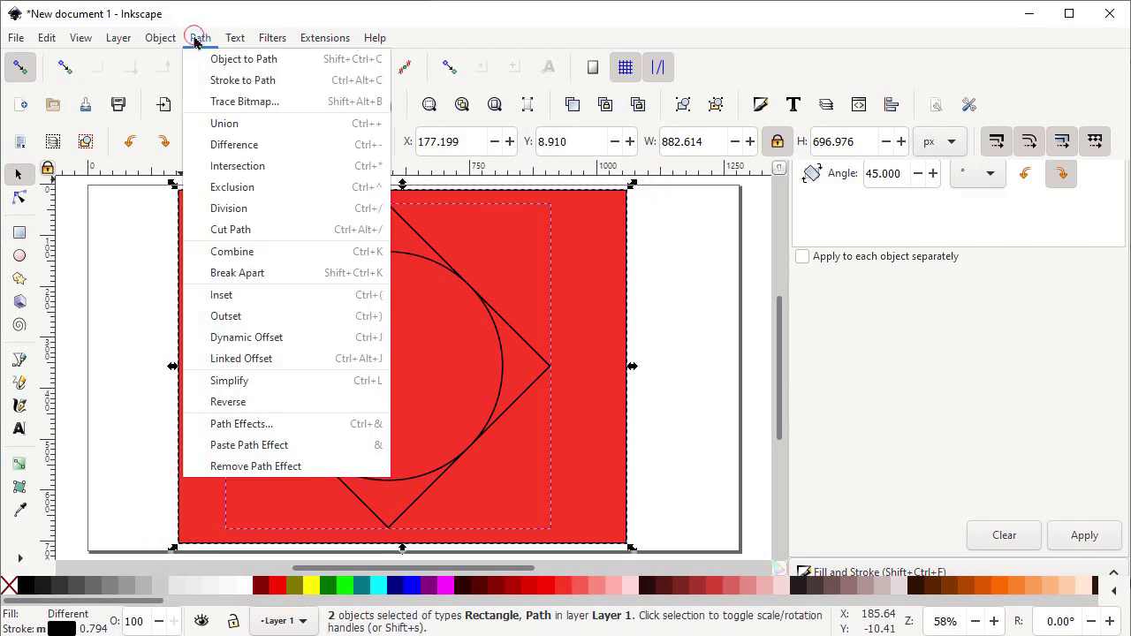
left_click(259, 214)
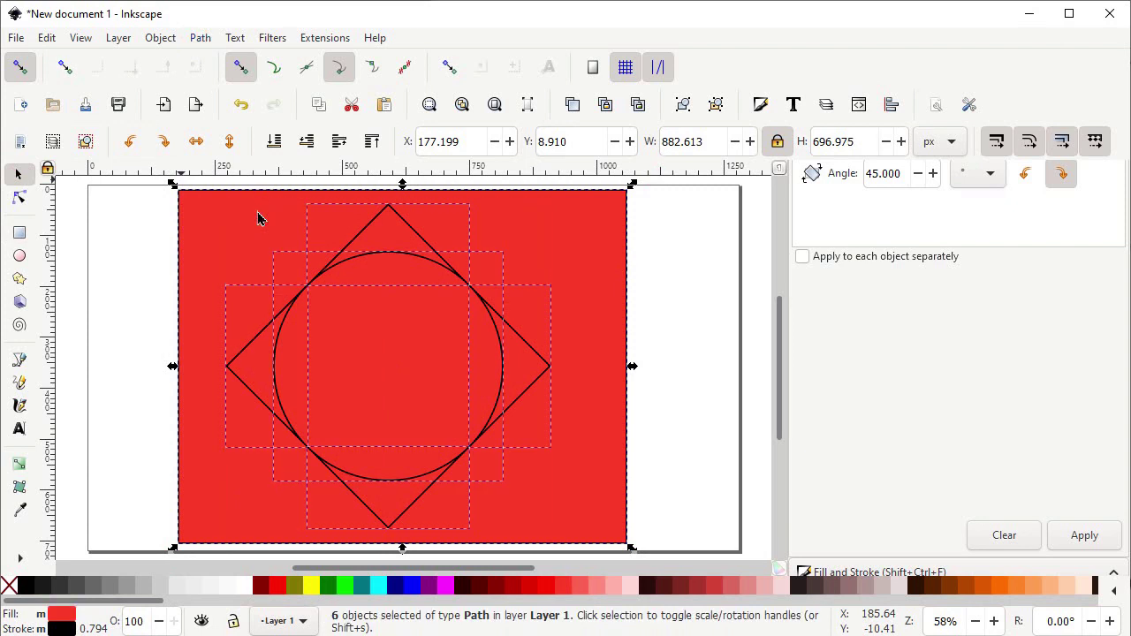
Delete the outer red background and the bottom, right and left corner pieces around the circle.
left_click(674, 273)
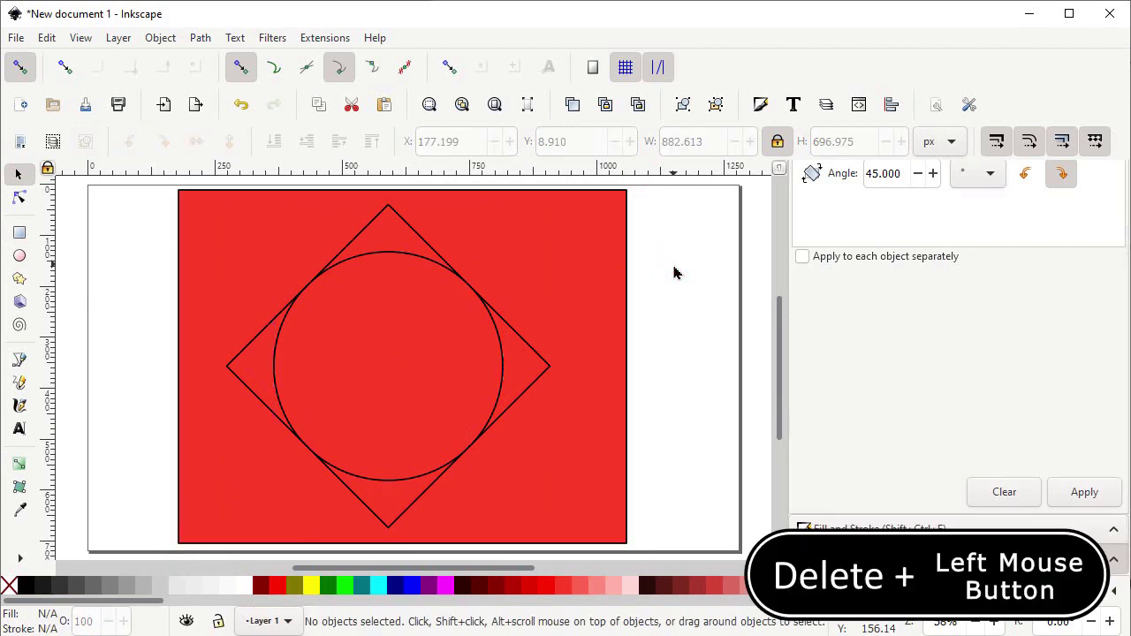
key("Delete")
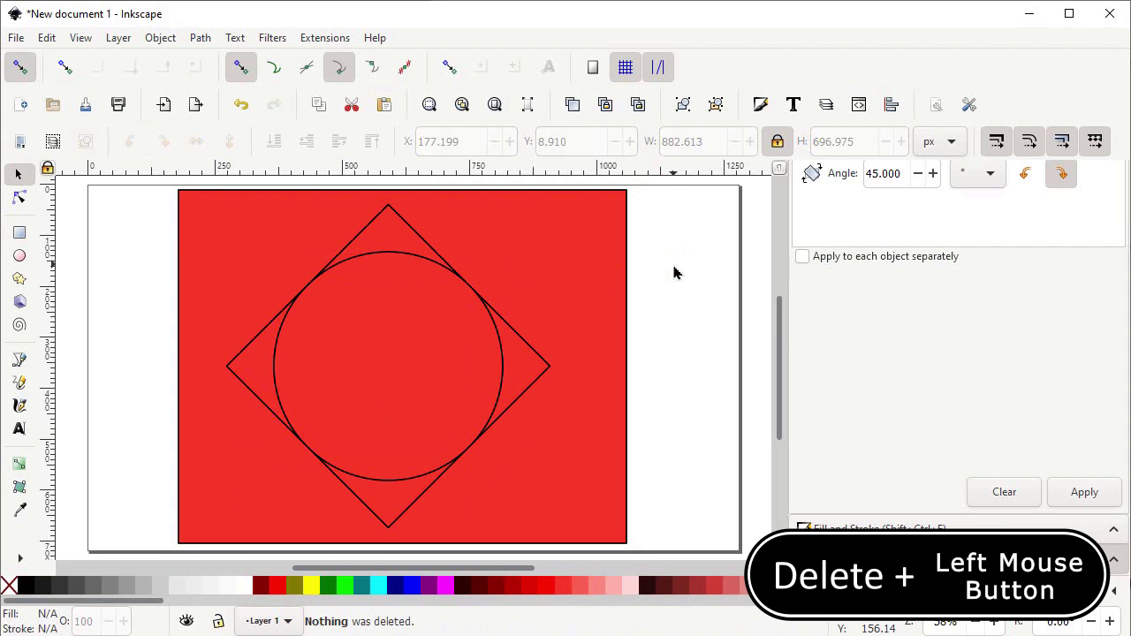
left_click(565, 423)
left_click(390, 506)
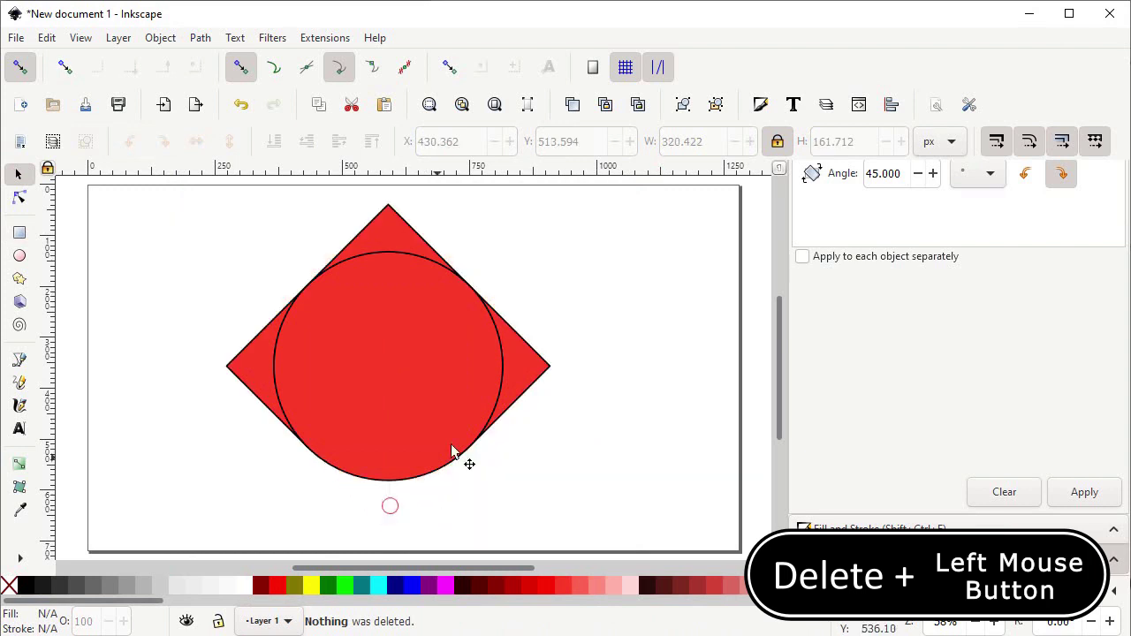
left_click(526, 385)
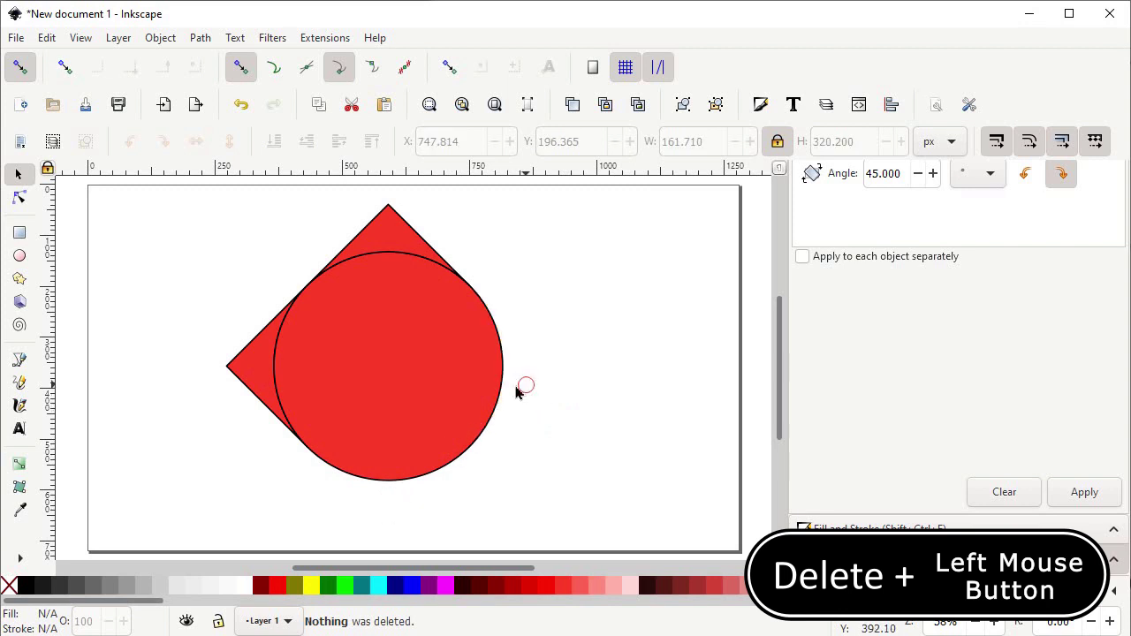
left_click(254, 369)
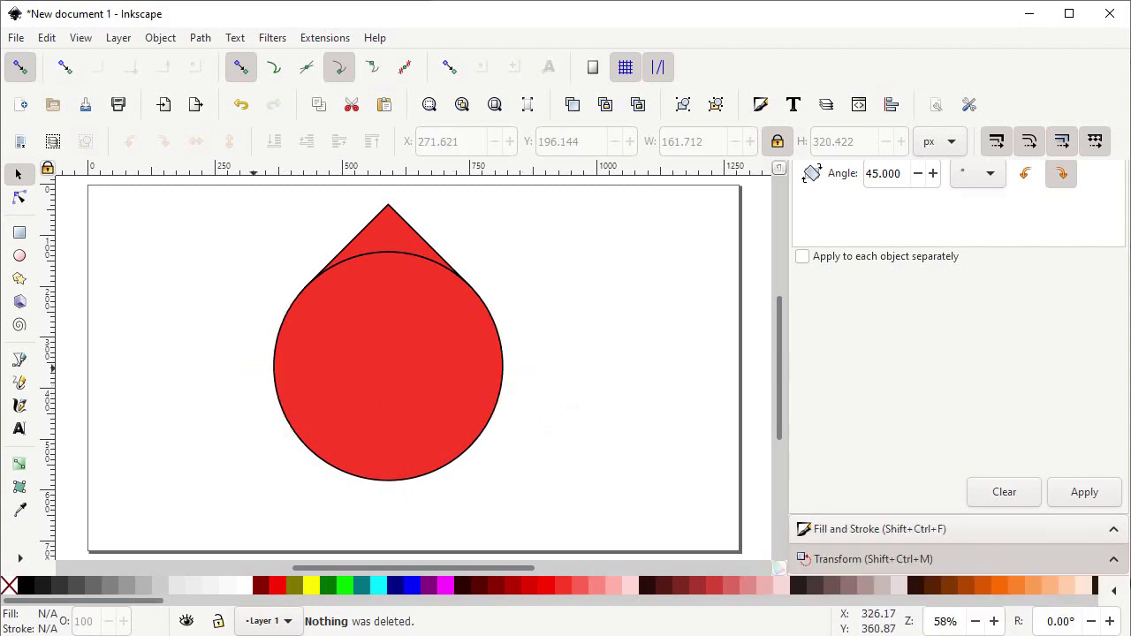
Unite the circle and the remaining top corner piece into one teardrop, and move it slightly down the page.
left_click_drag(200, 530, 530, 179)
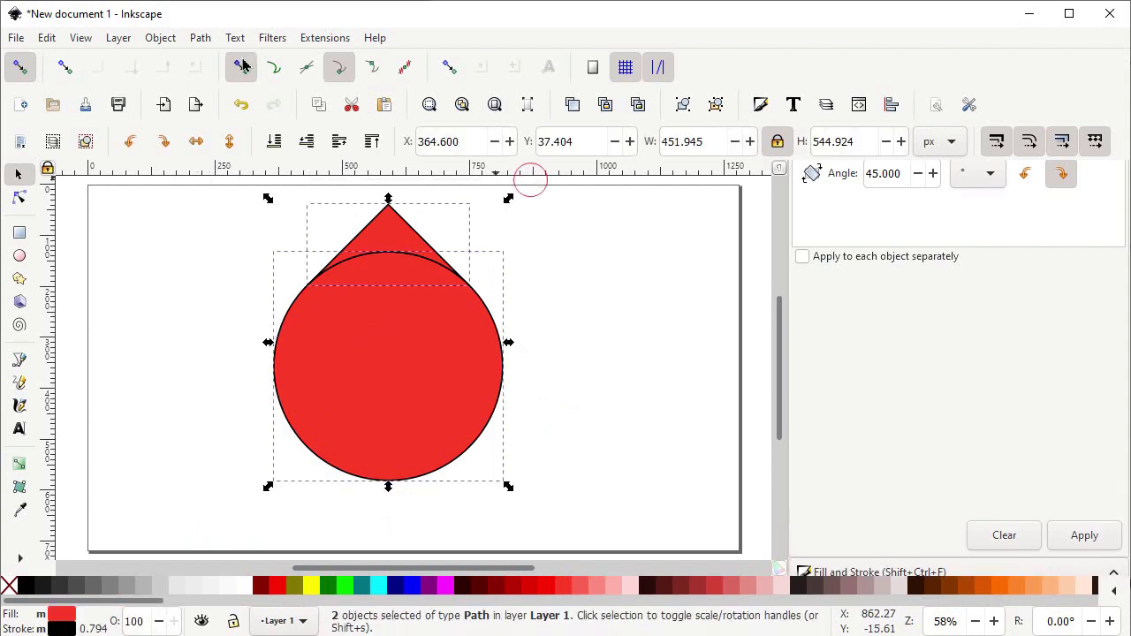
left_click(199, 37)
left_click(228, 123)
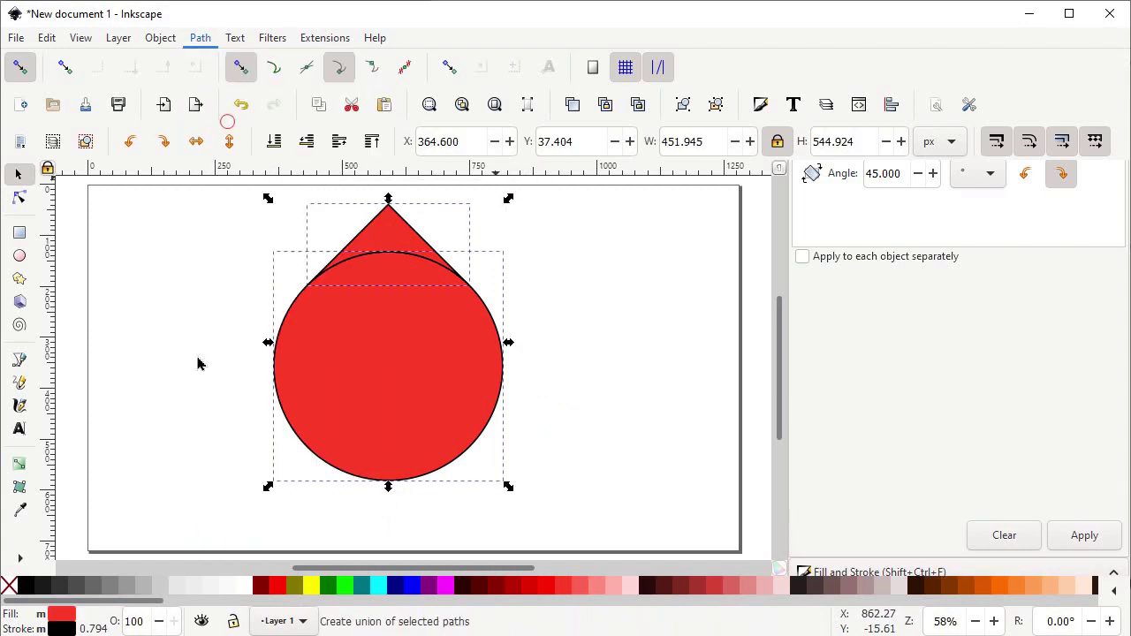
left_click_drag(410, 348, 415, 385)
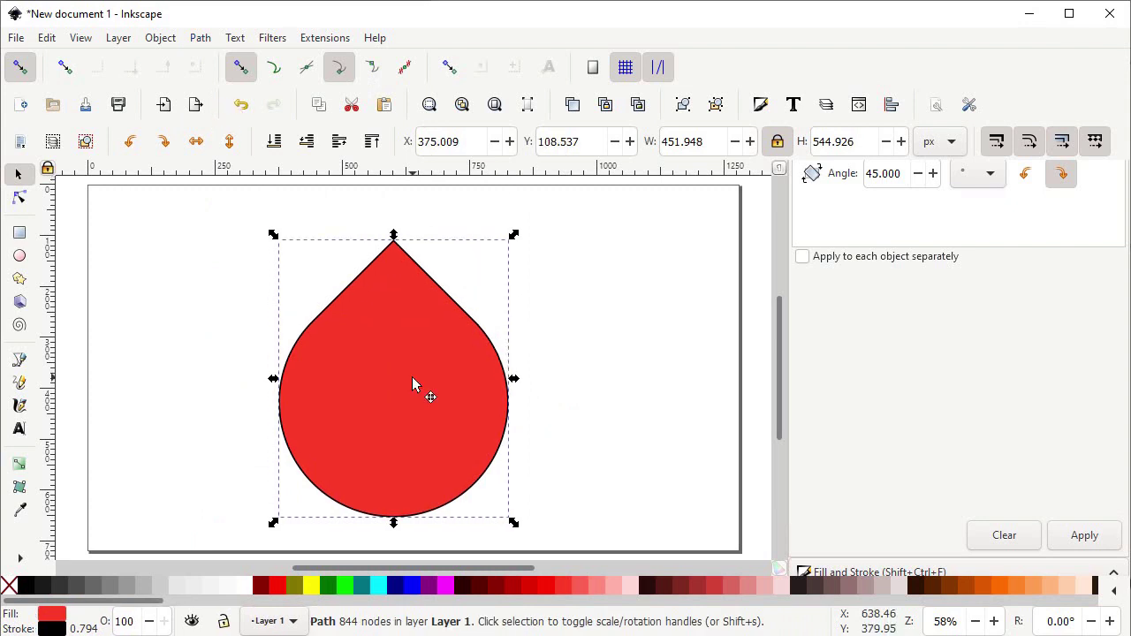
Delete the teardrop and draw a perfect circle with a radius of about 173 px on the empty page.
key("Delete")
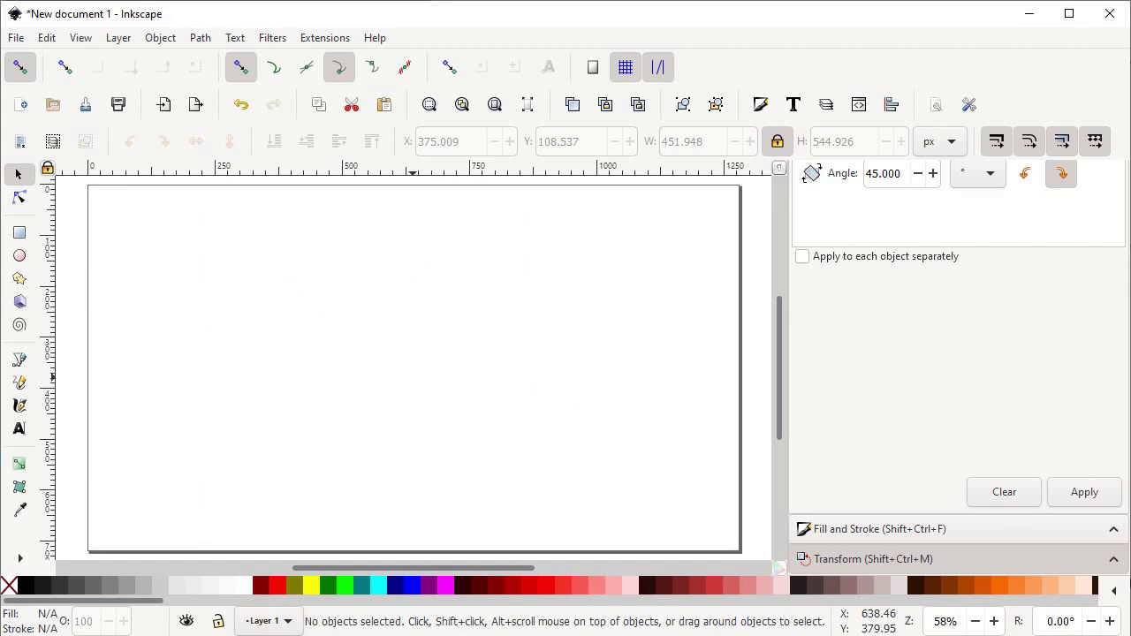
left_click(19, 256)
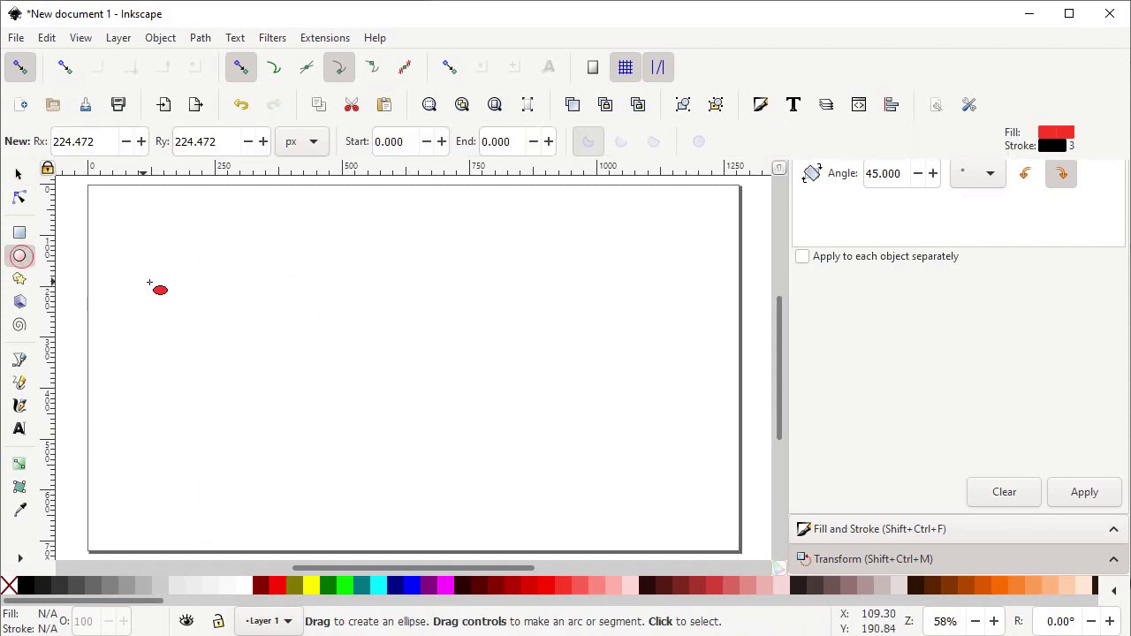
left_click(19, 258, "ctrl")
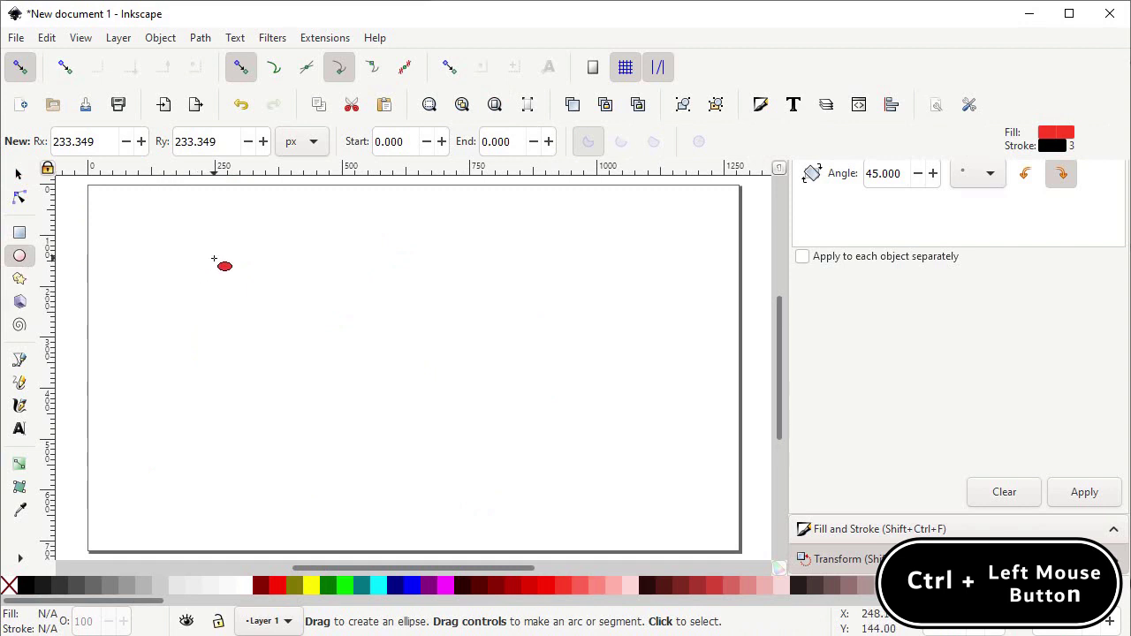
key("ctrl")
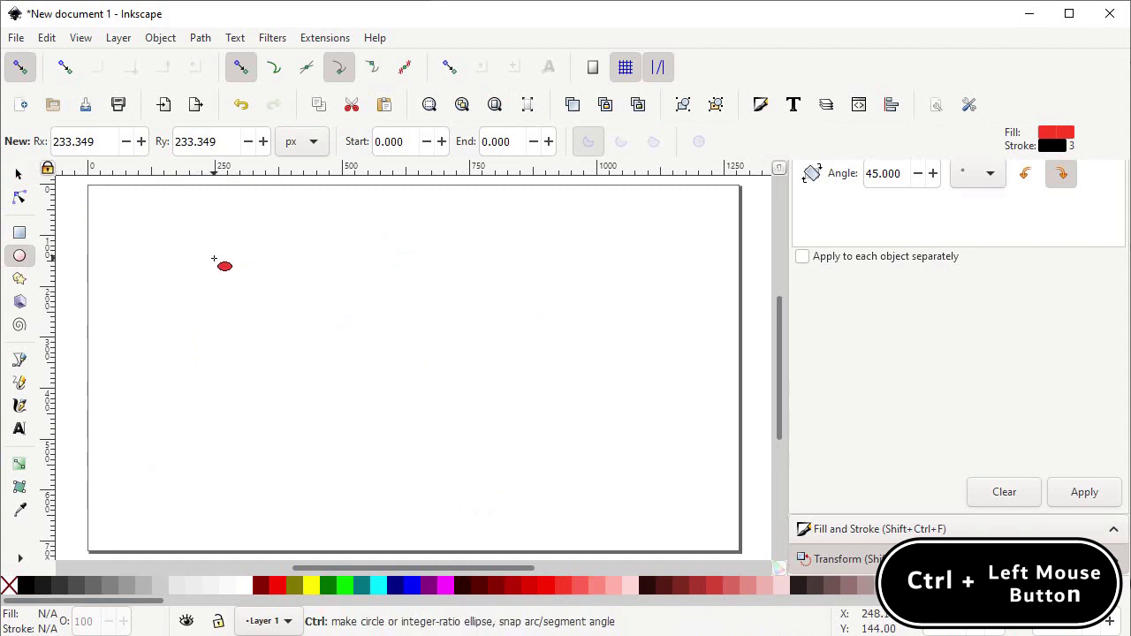
left_click_drag(214, 258, 405, 434)
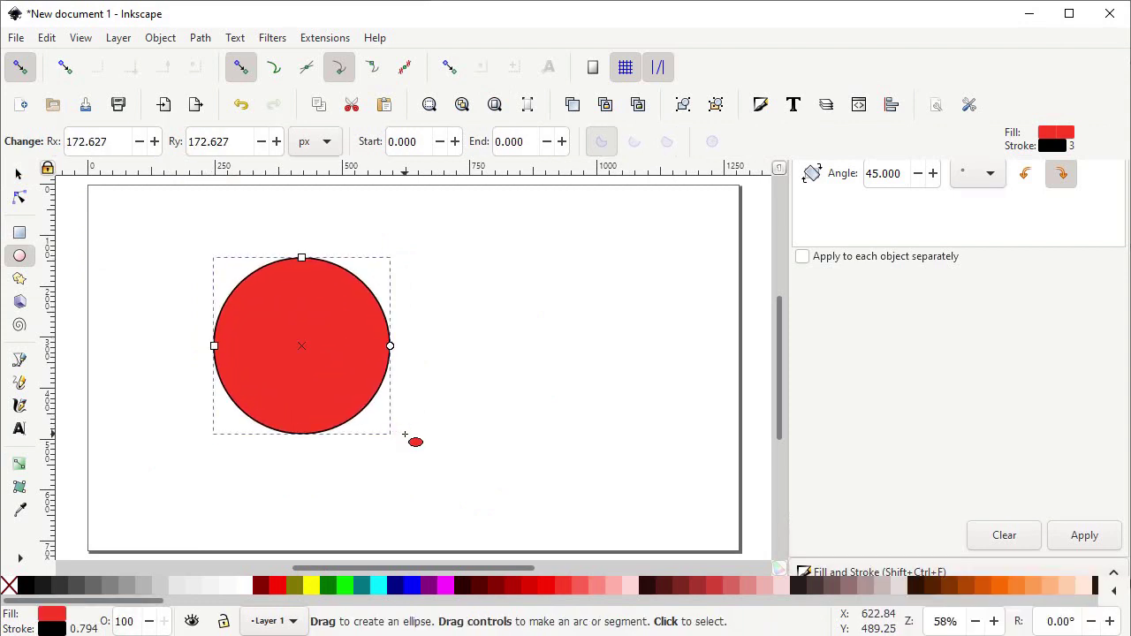
Resize the circle to 350 px wide with its proportions locked.
left_click(11, 176)
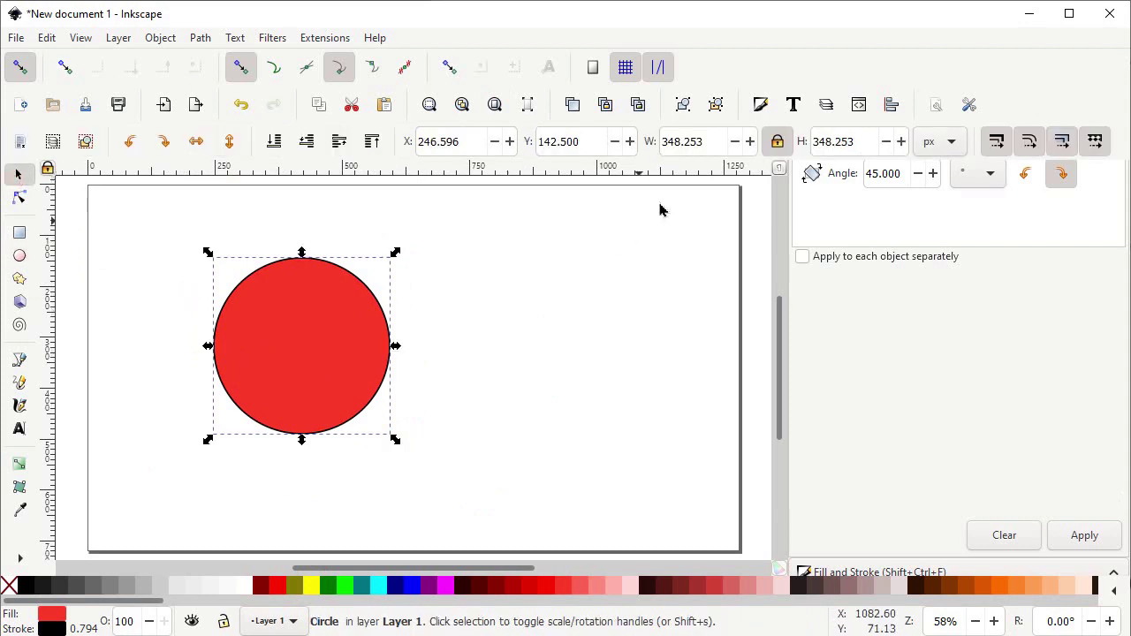
double_click(712, 142)
type("350")
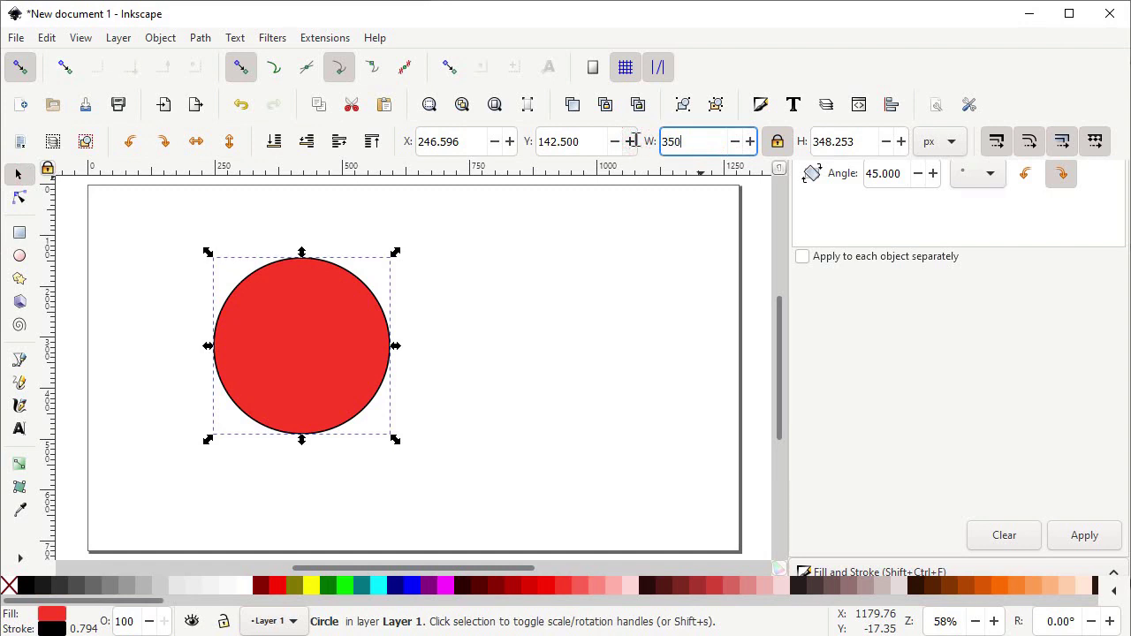
key("Return")
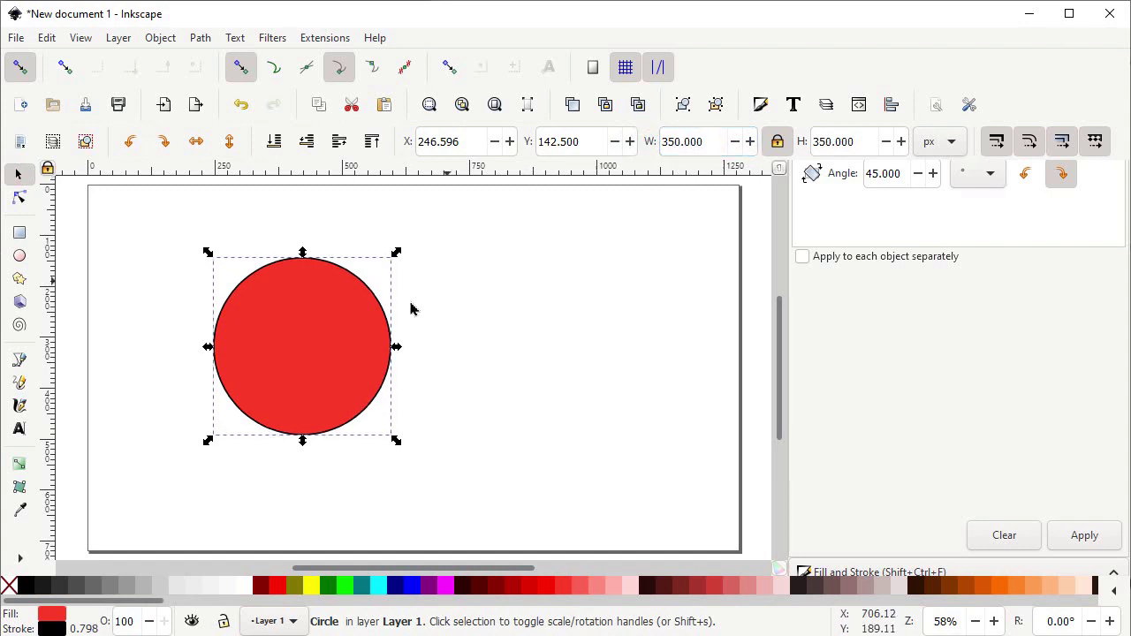
Move the circle toward the middle of the page and remove its fill.
left_click_drag(362, 327, 465, 364)
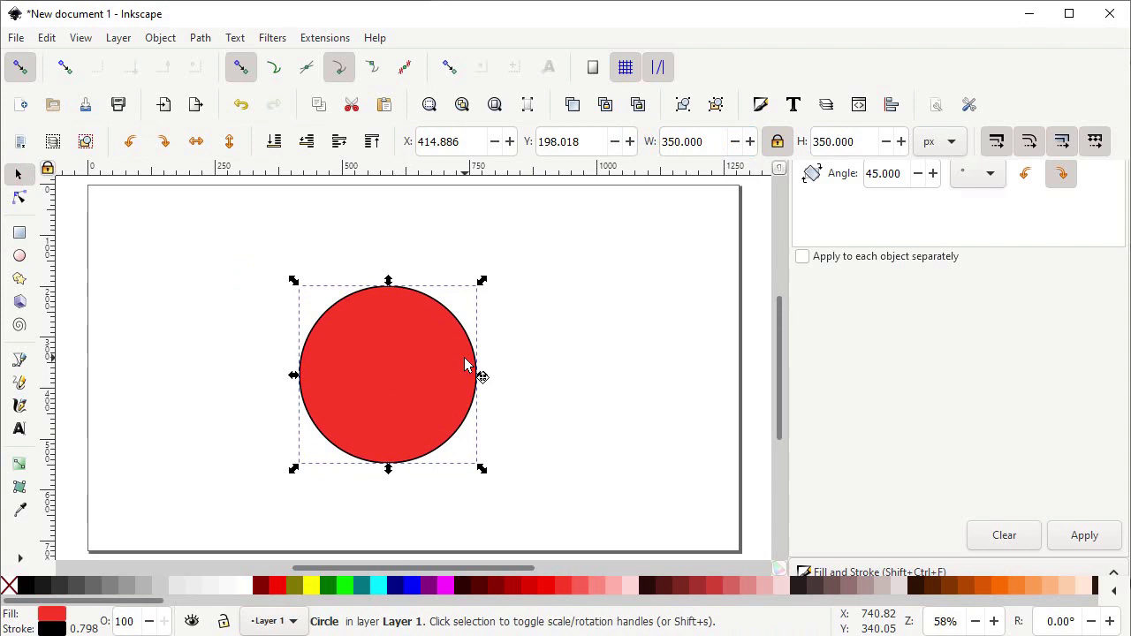
left_click(7, 589)
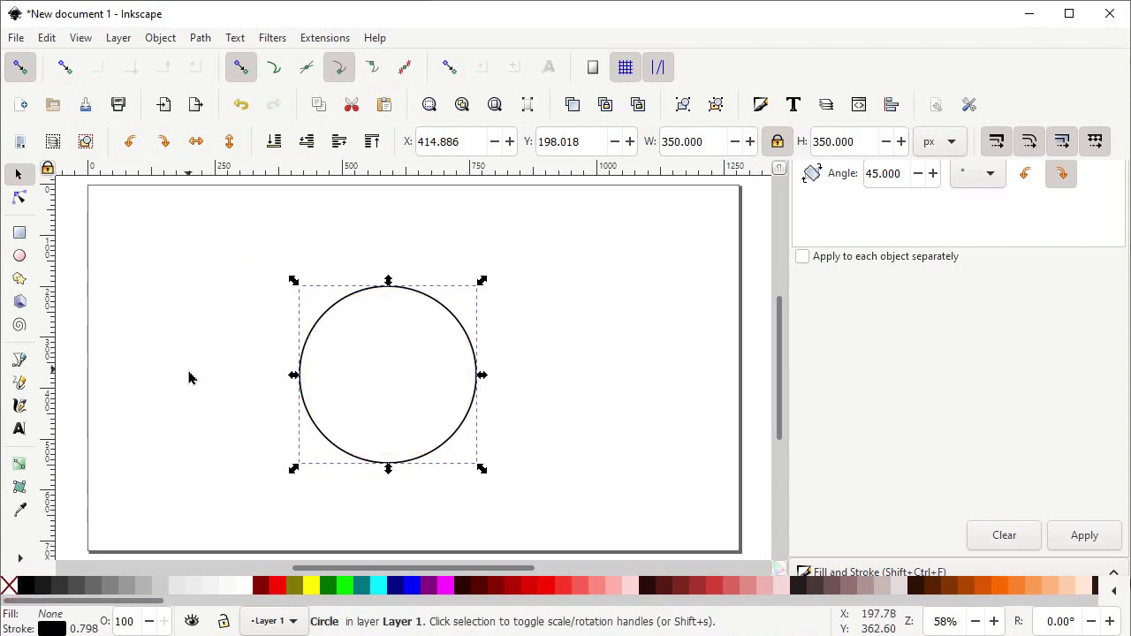
Enable snapping to smooth nodes and draw a straight horizontal line across the circle between its left and right quadrant points.
left_click(18, 359)
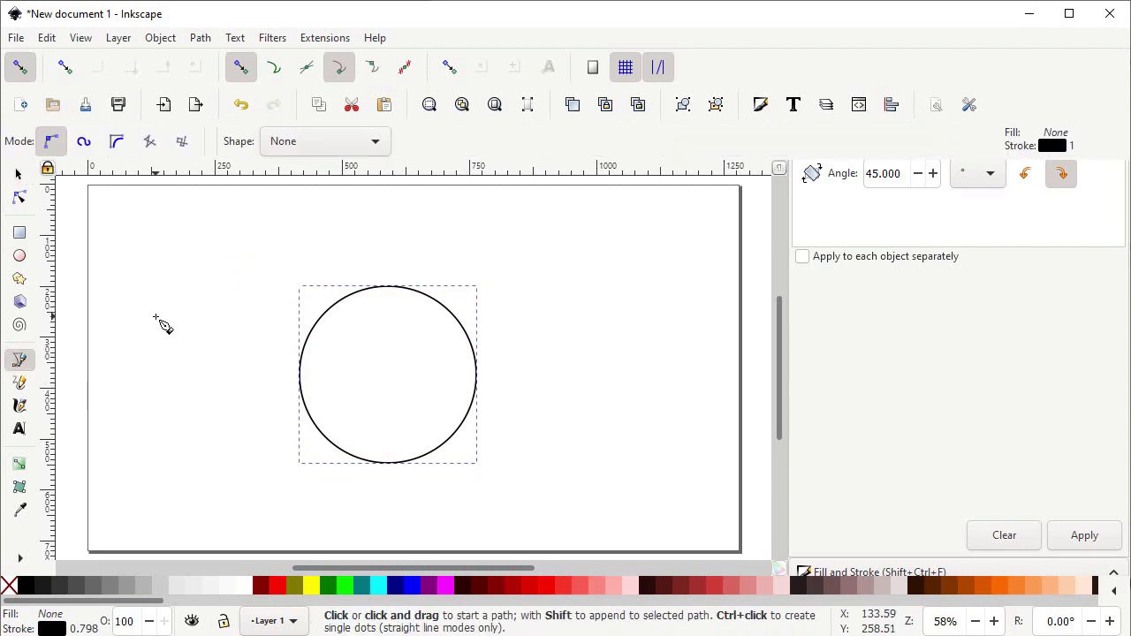
left_click(367, 77)
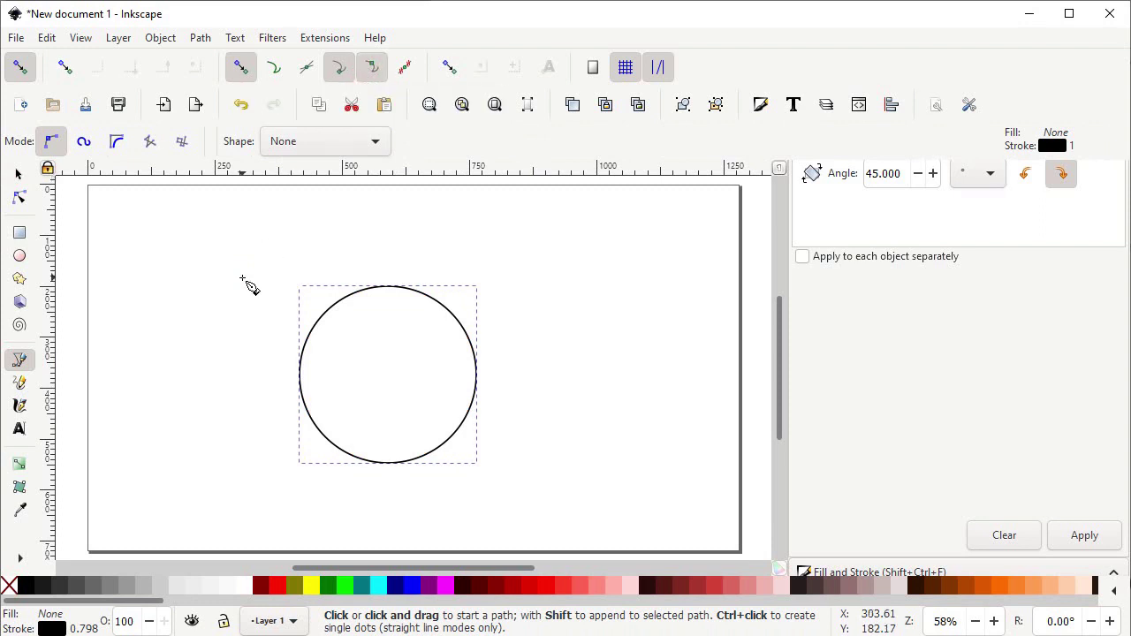
left_click(302, 375)
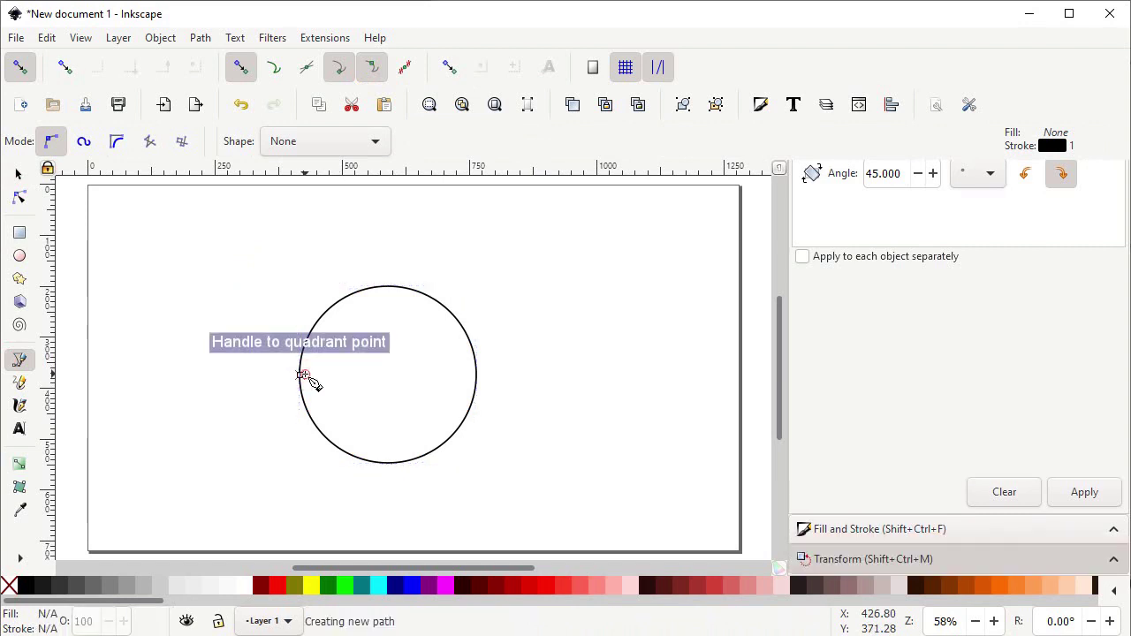
left_click(477, 377)
key("Return")
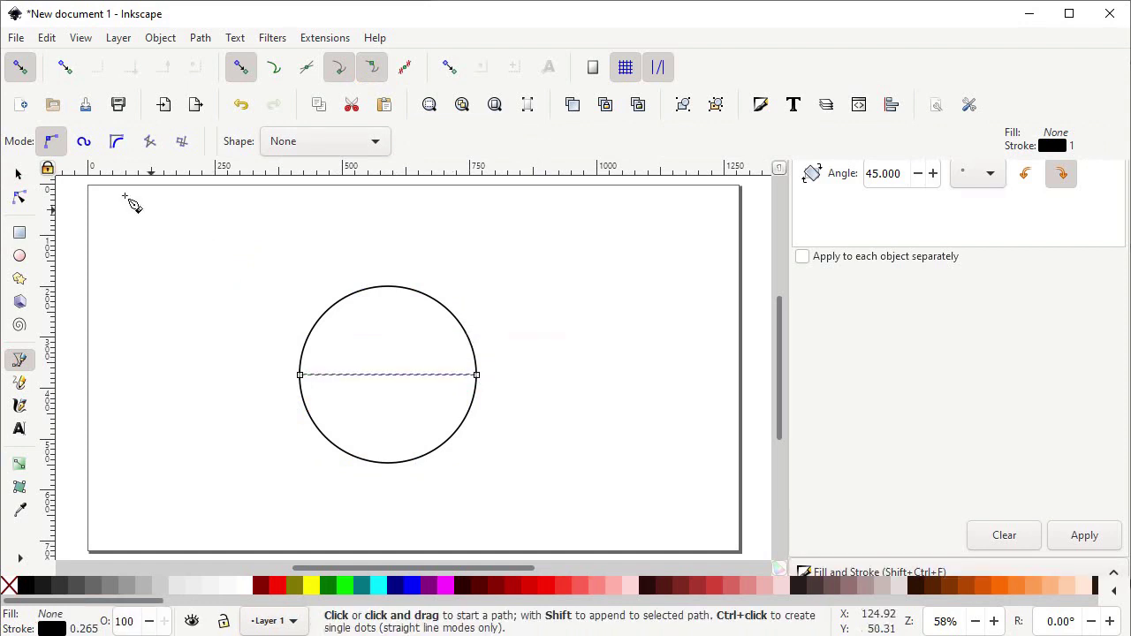
Rotate the diameter line 45° clockwise with the Transform command and duplicate it in place.
left_click(14, 174)
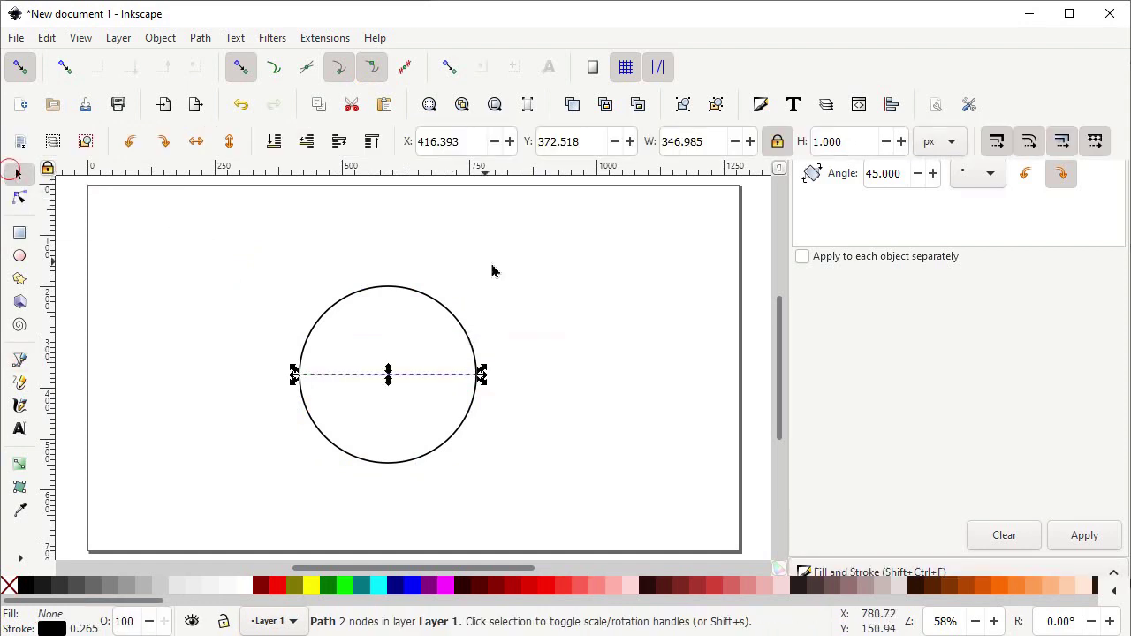
scroll(977, 295, "up", 3)
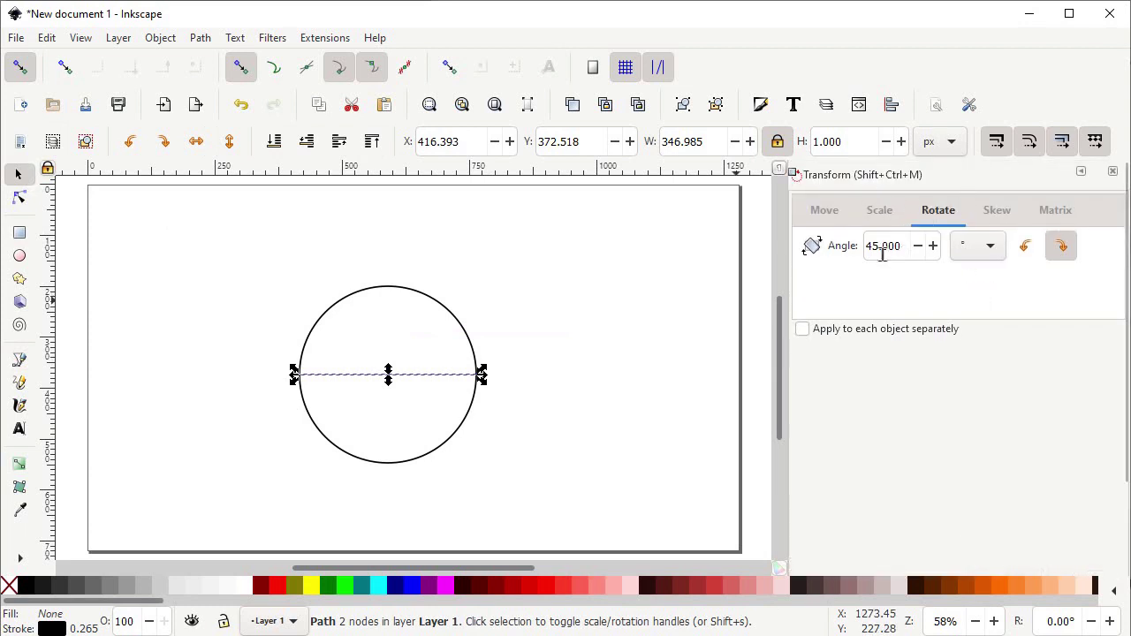
scroll(984, 386, "down", 2)
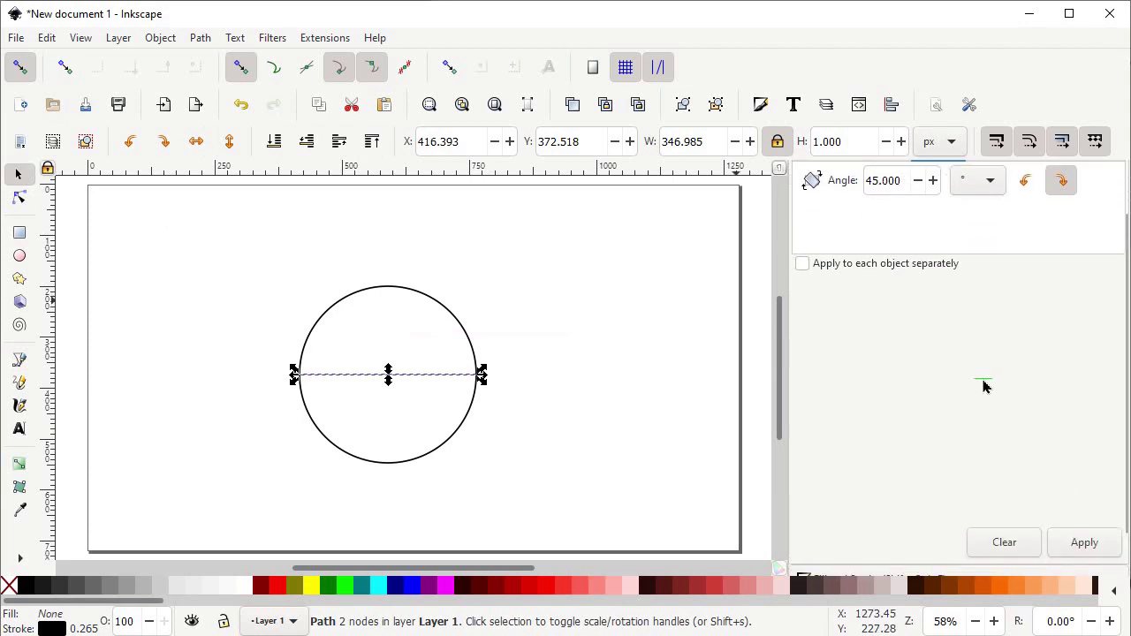
left_click(1082, 542)
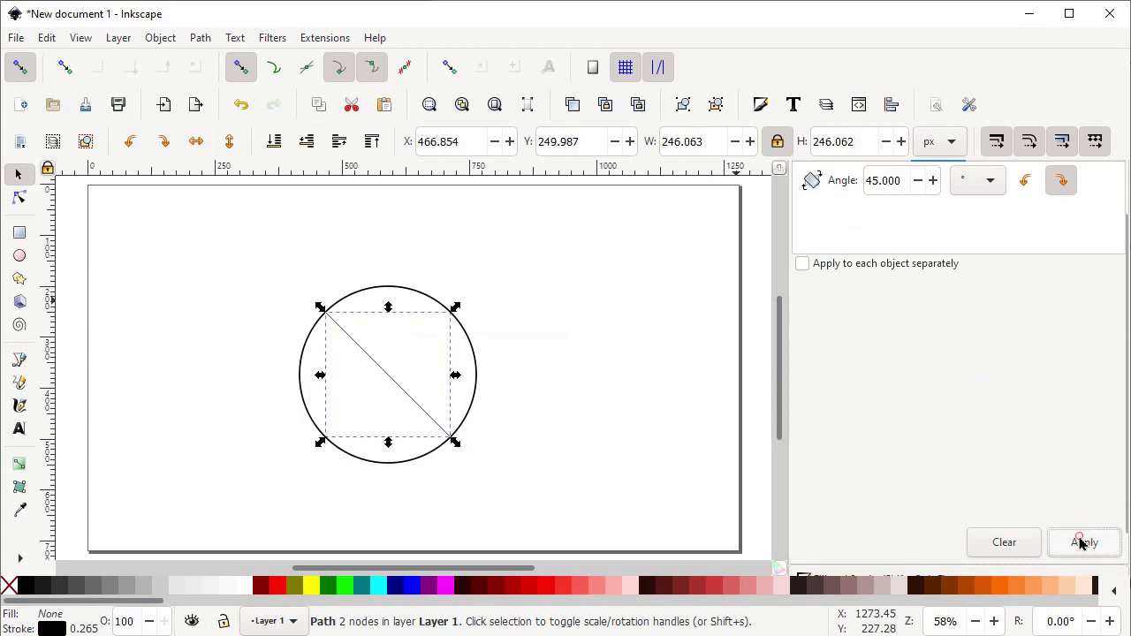
right_click(367, 360)
left_click(416, 269)
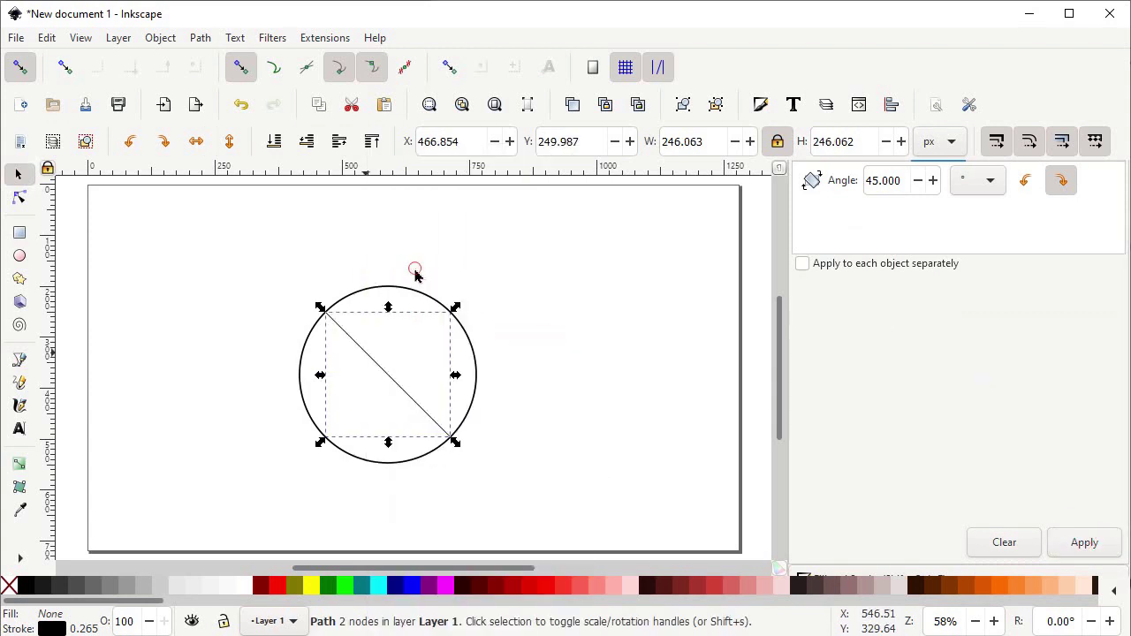
Flip the duplicated diagonal horizontally and place a copy of it above, its lower end snapped to the upper-left end of the other diagonal.
left_click(196, 143)
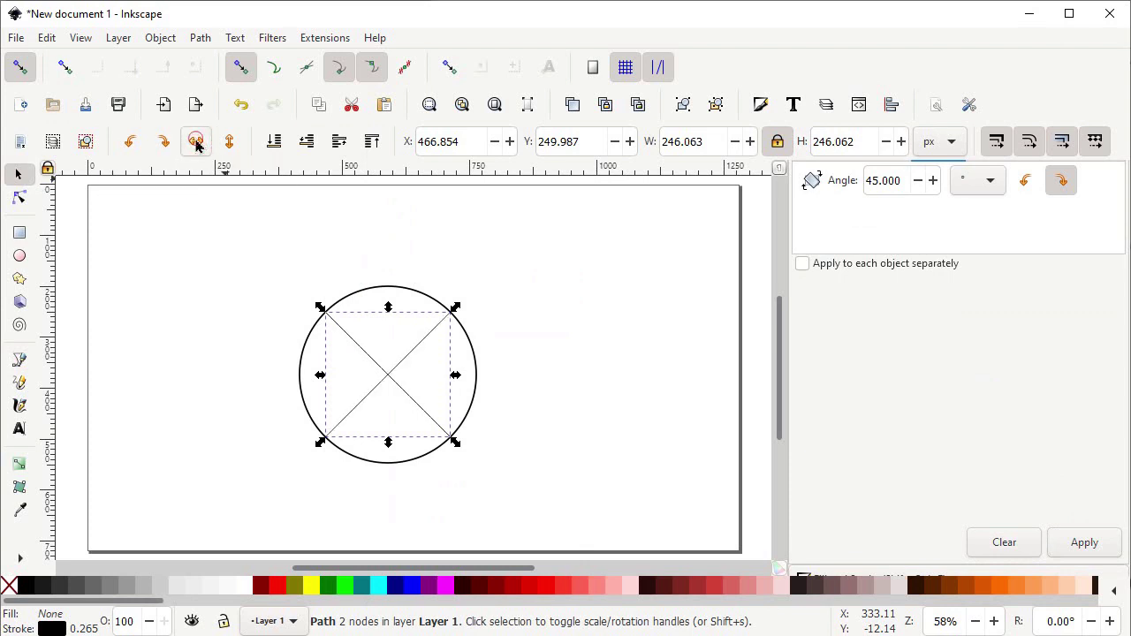
right_click(404, 361)
left_click(454, 266)
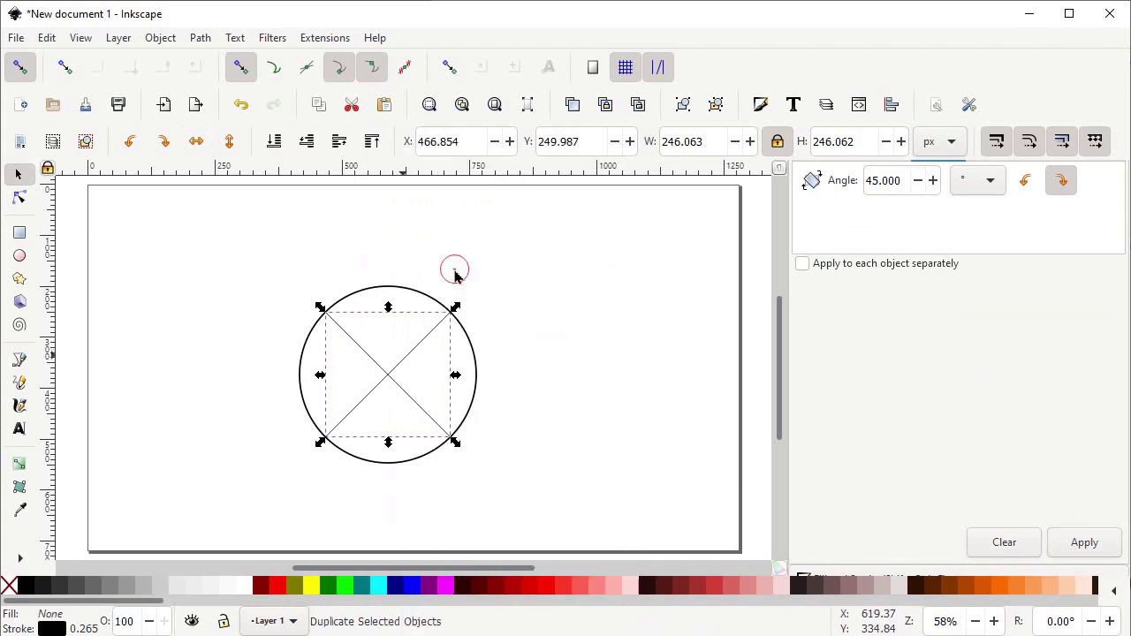
left_click_drag(336, 433, 329, 303)
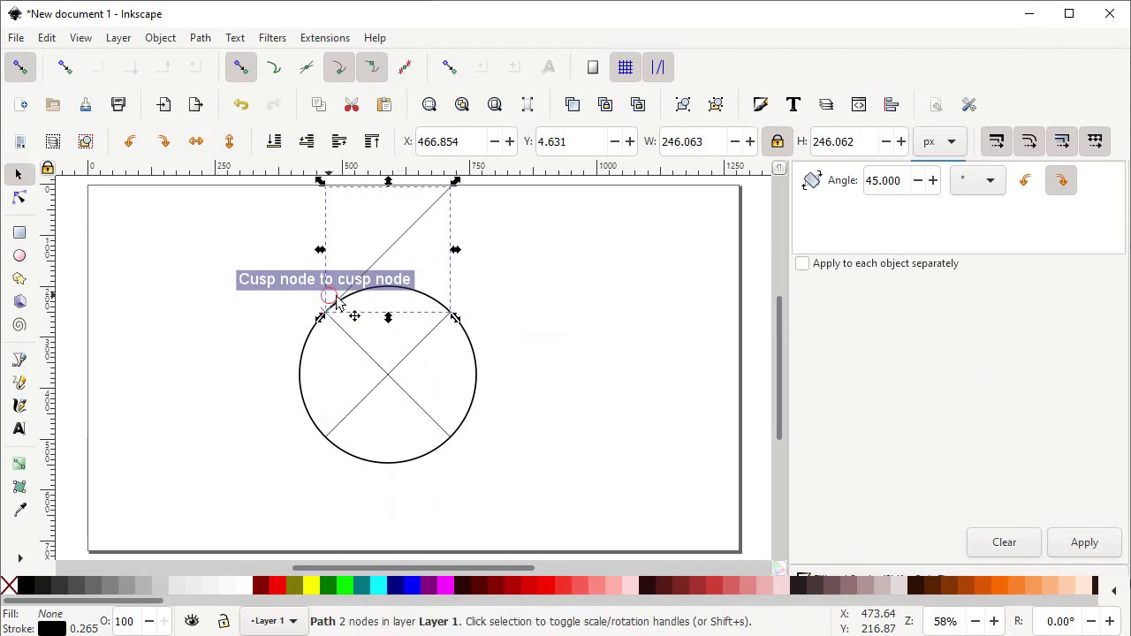
Duplicate the other diagonal and move the copy straight up, snapping its lower end to the upper-right end of the crossing diagonal.
left_click(368, 358)
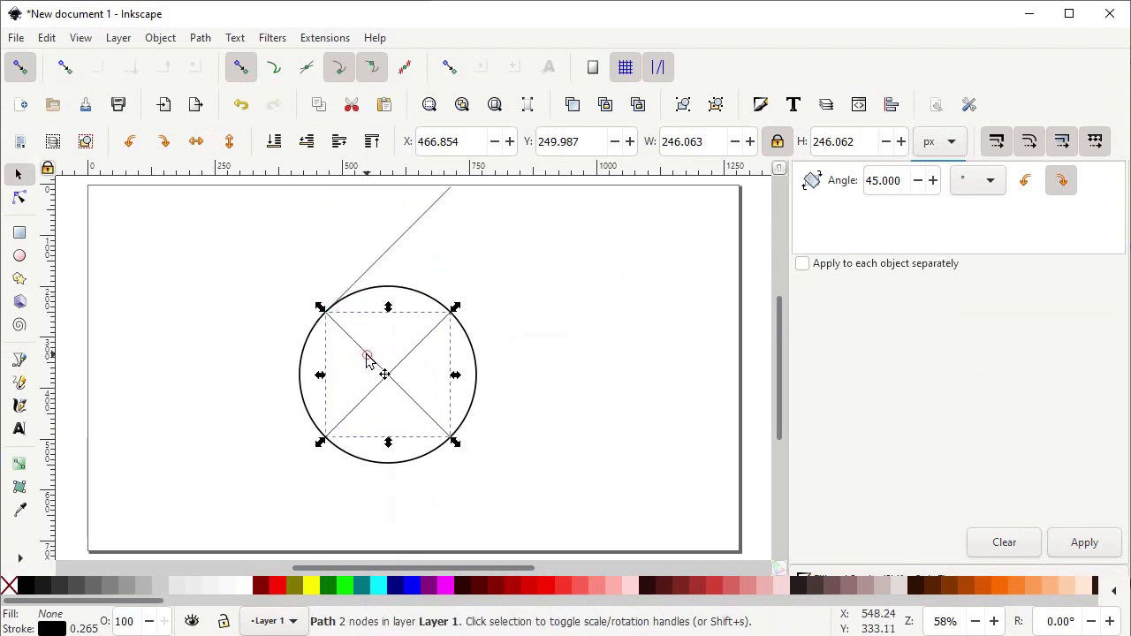
right_click(369, 358)
left_click(432, 275)
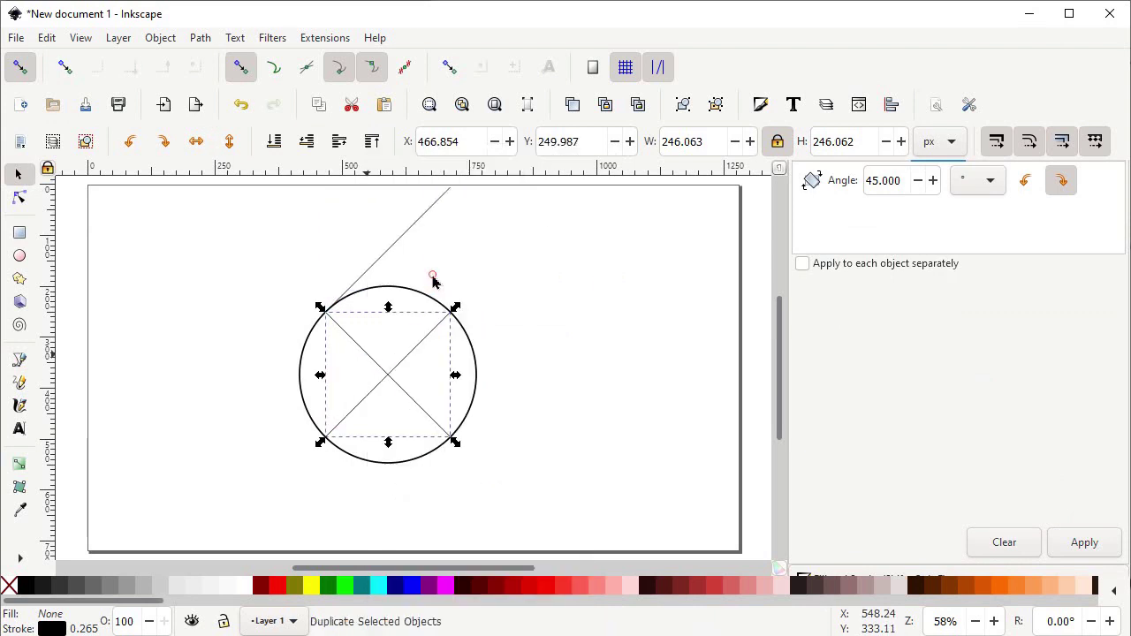
left_click_drag(438, 425, 439, 304)
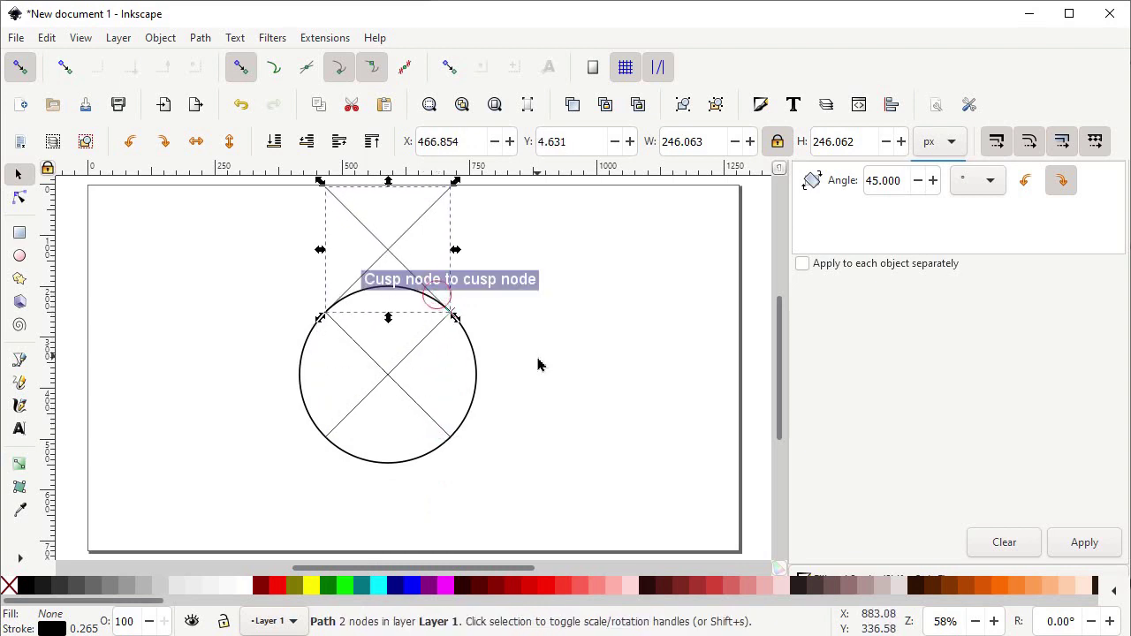
Delete the two diagonal lines inside the circle.
left_click(402, 369)
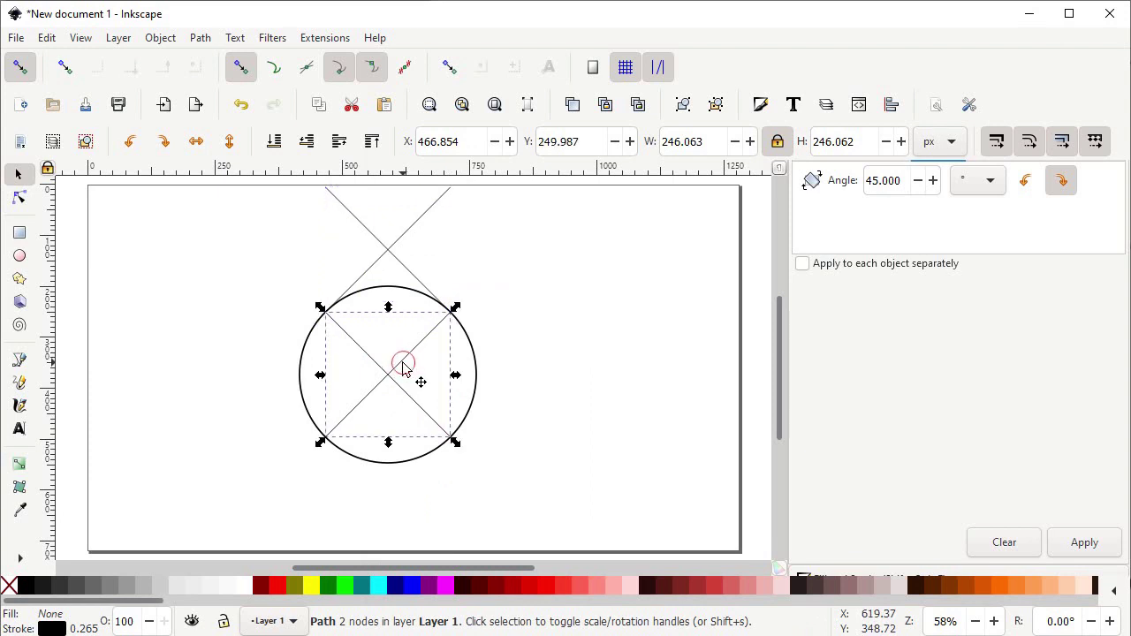
key("Delete")
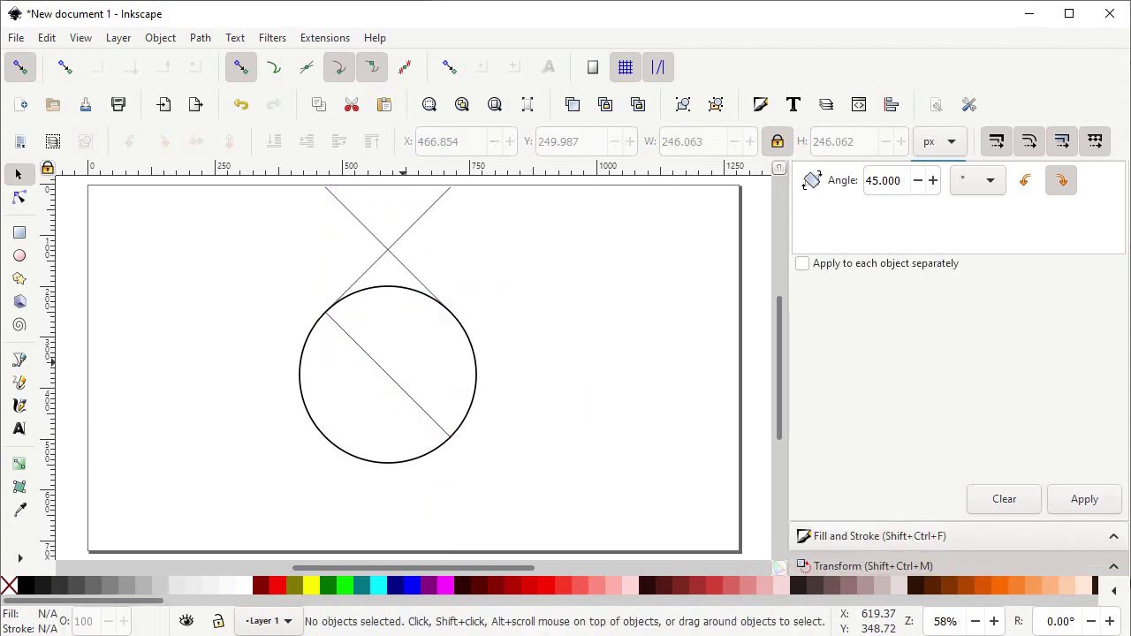
left_click(398, 386)
key("Delete")
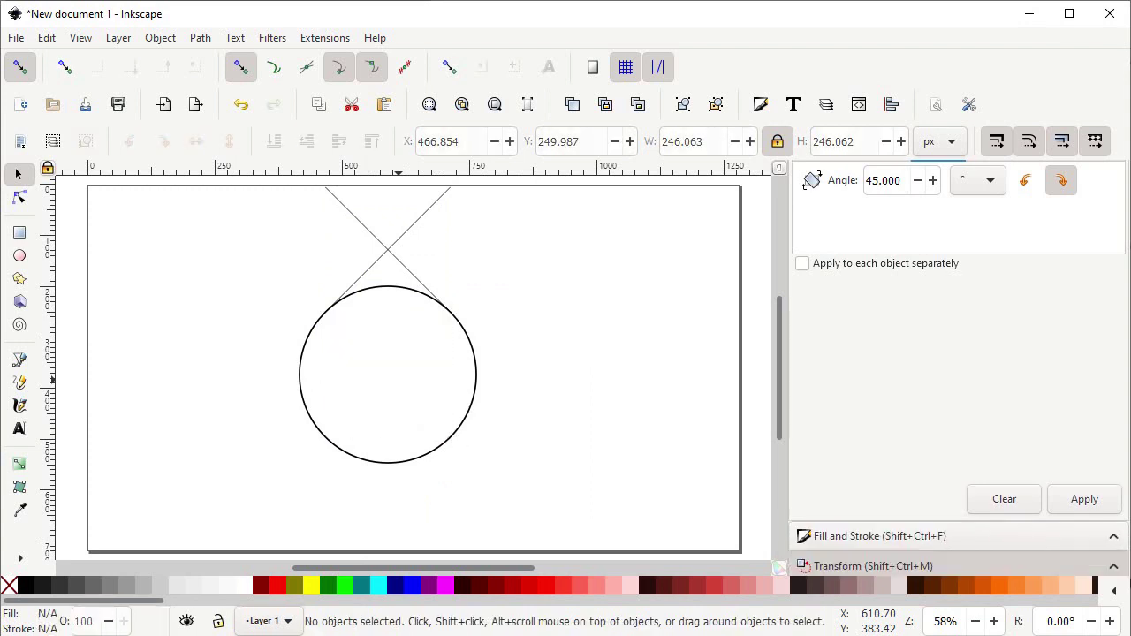
Combine the circle and the two crossing lines above it into one path and move it down toward the page's vertical middle.
left_click_drag(237, 507, 526, 178)
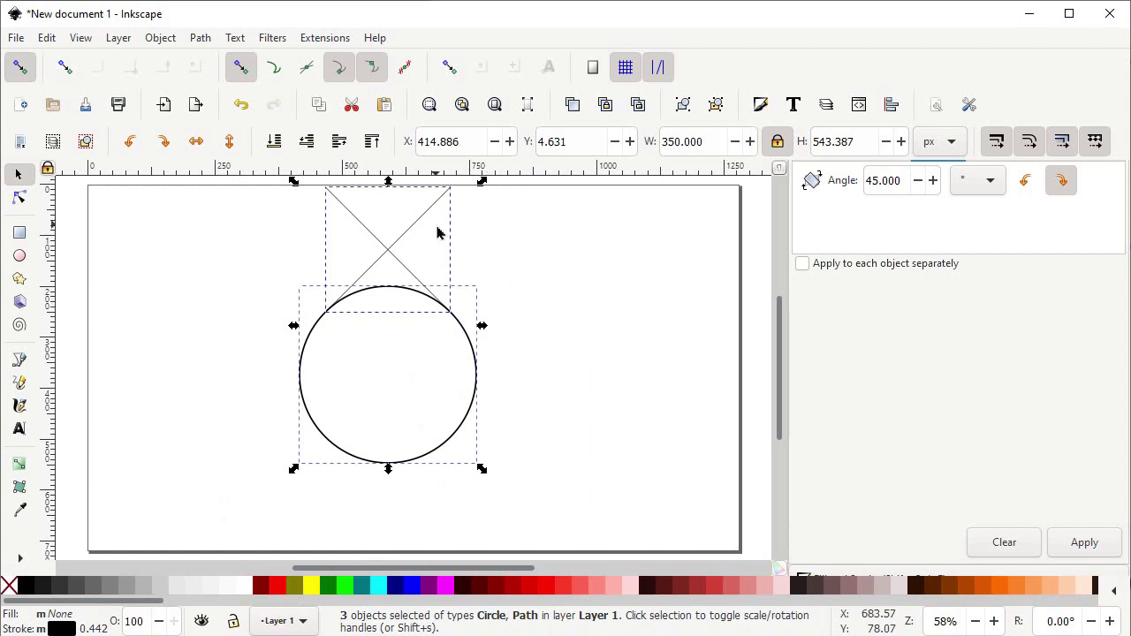
left_click(201, 38)
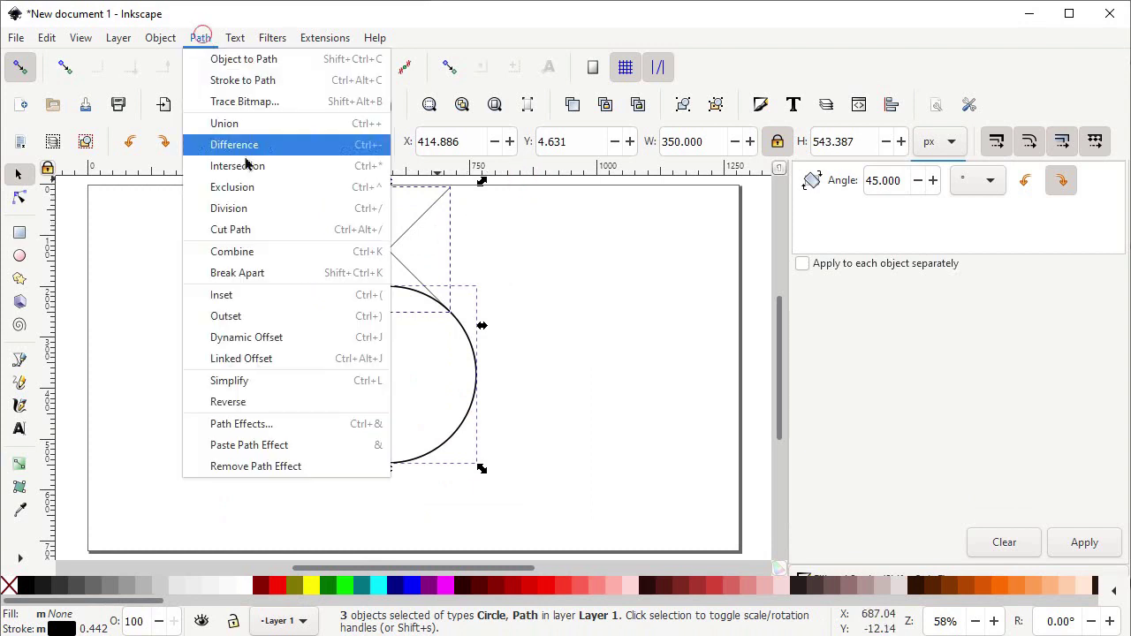
left_click(248, 251)
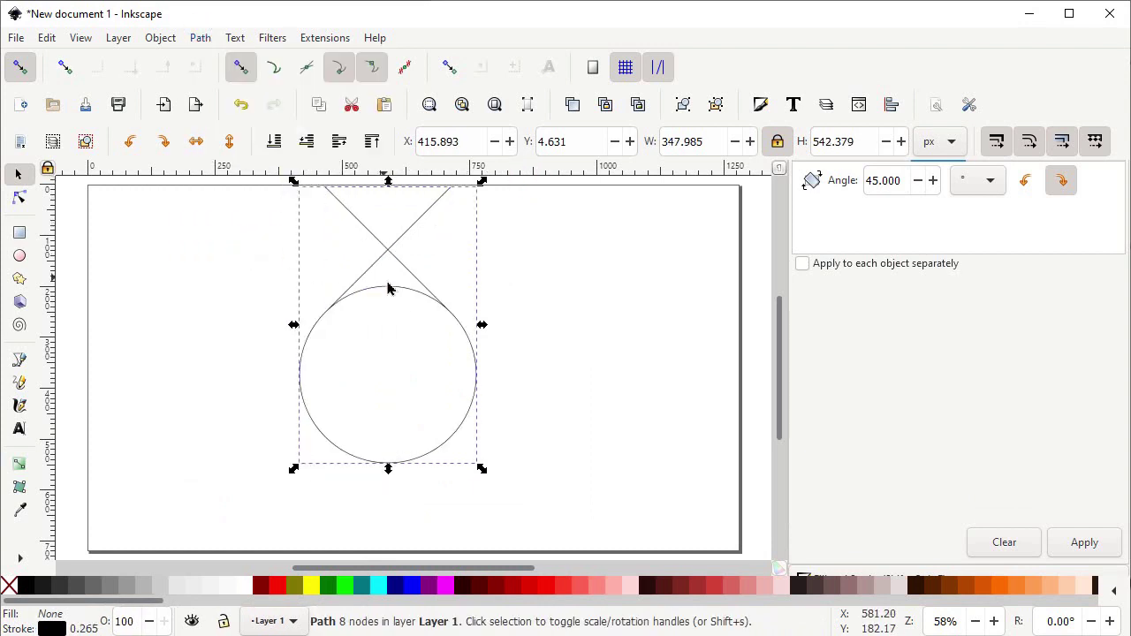
left_click_drag(392, 288, 396, 350)
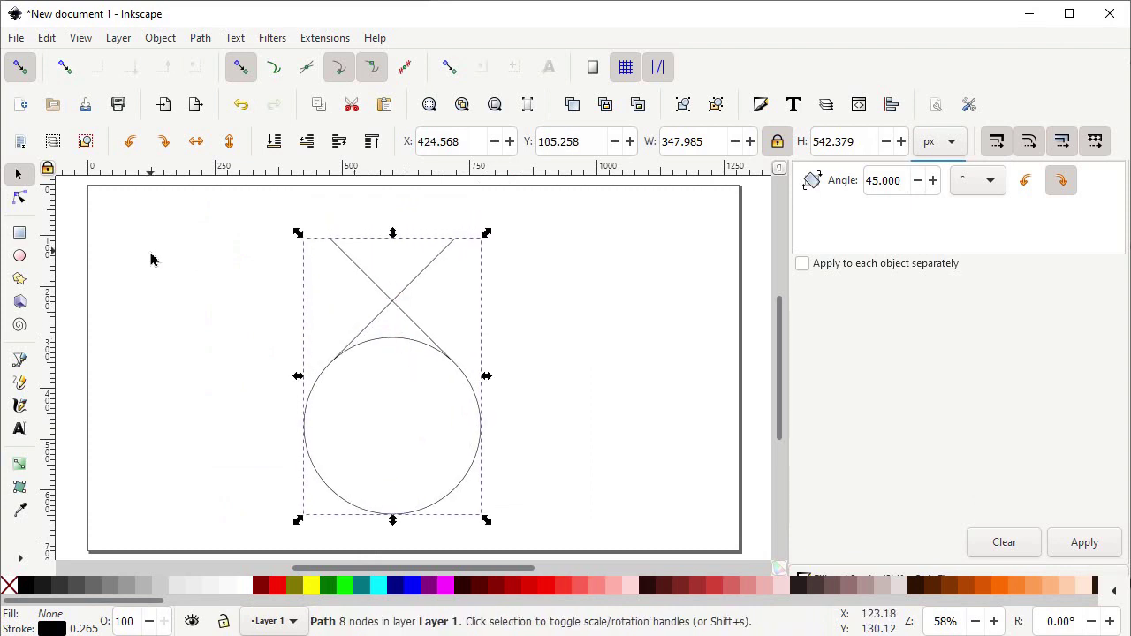
Draw a rectangle about 520 × 654 px enclosing the whole combined path and fill it with #FF5555.
left_click(19, 233)
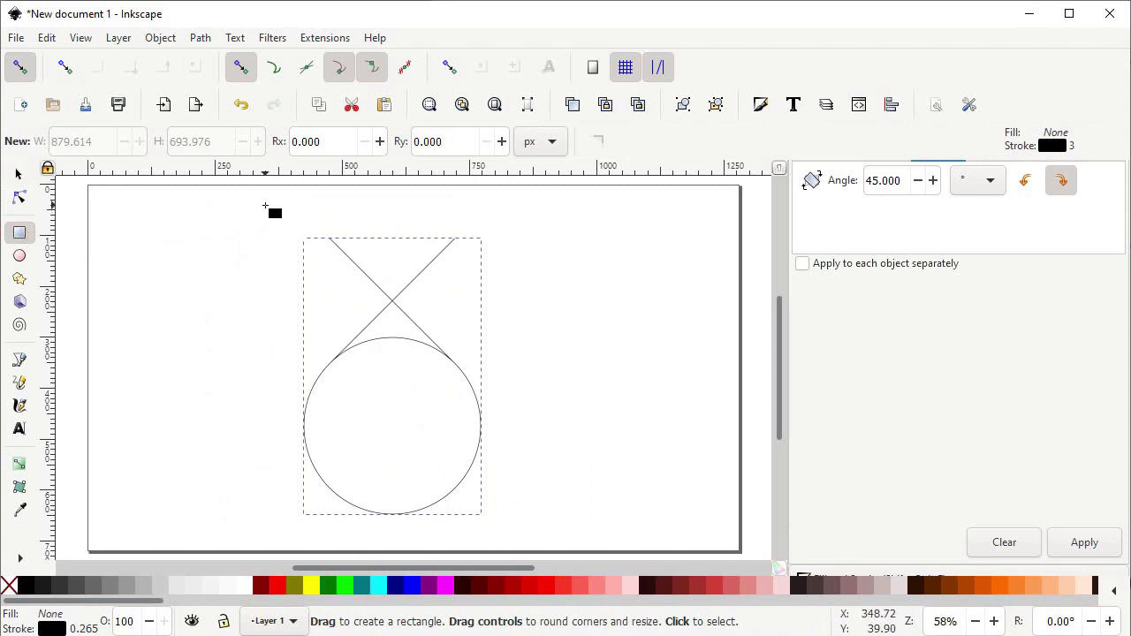
left_click_drag(265, 206, 530, 537)
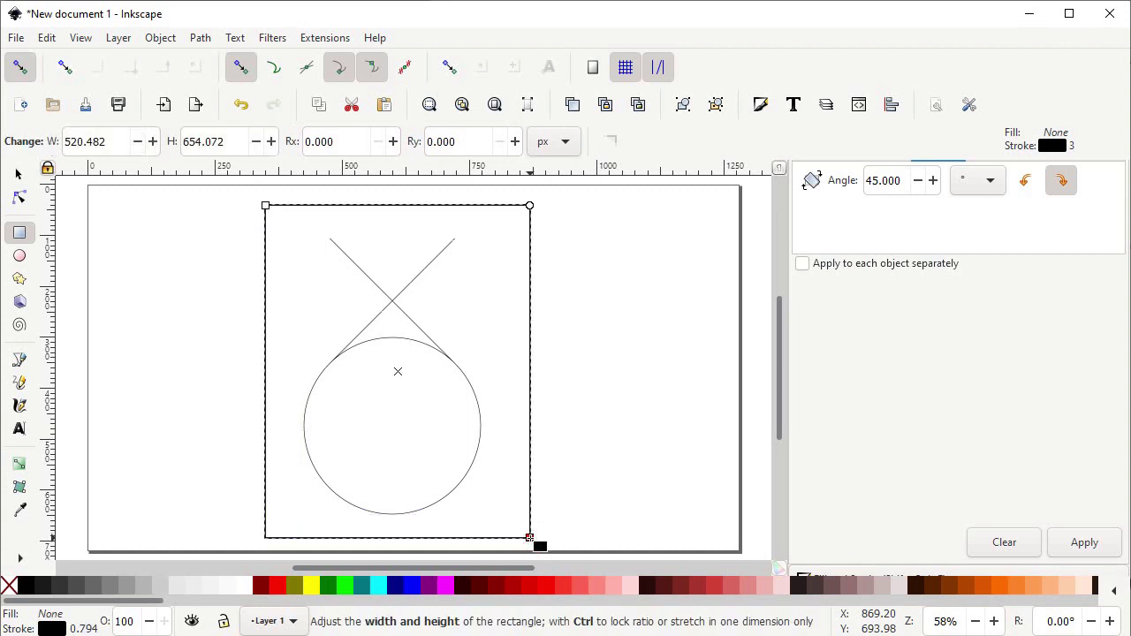
left_click(584, 587)
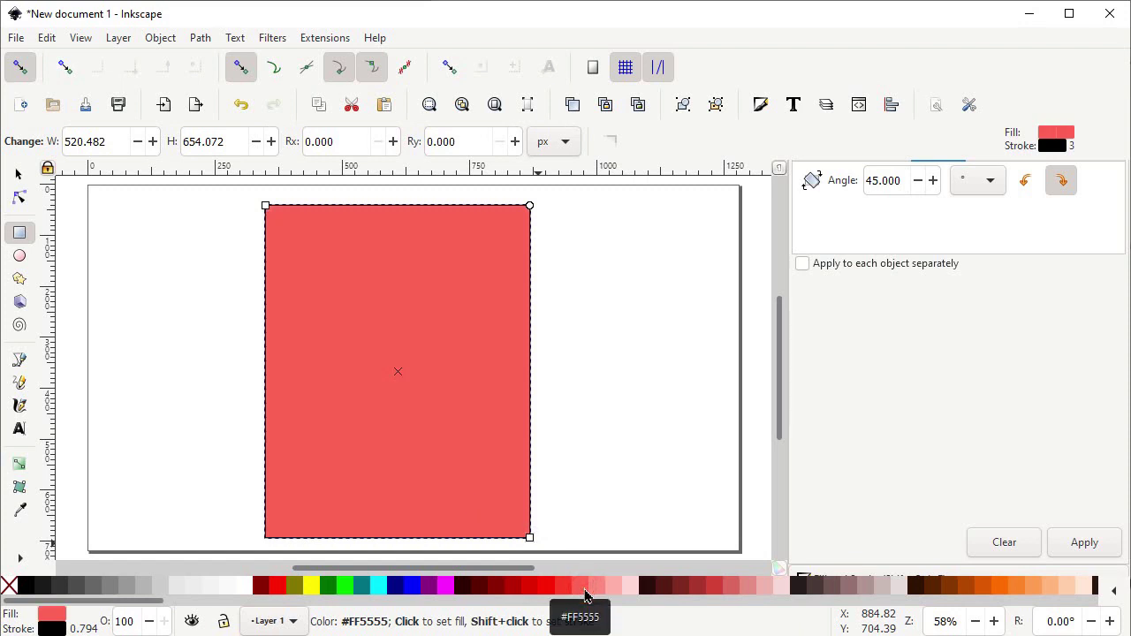
Lower the red rectangle to the bottom of the stack and cut it with the combined path using Division.
left_click(18, 175)
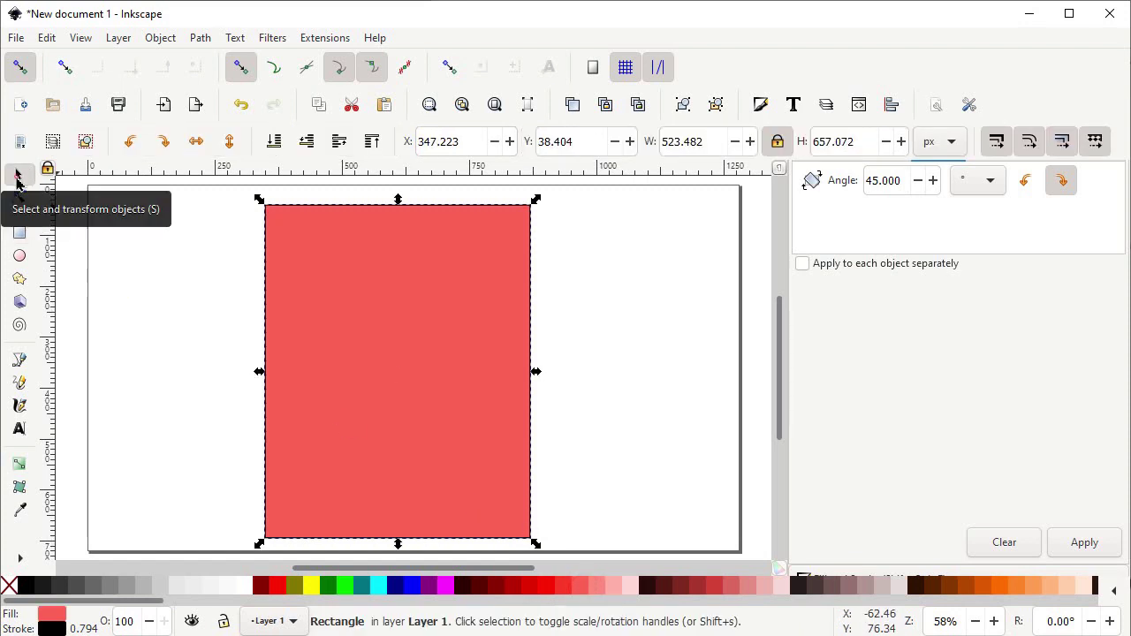
left_click(273, 144)
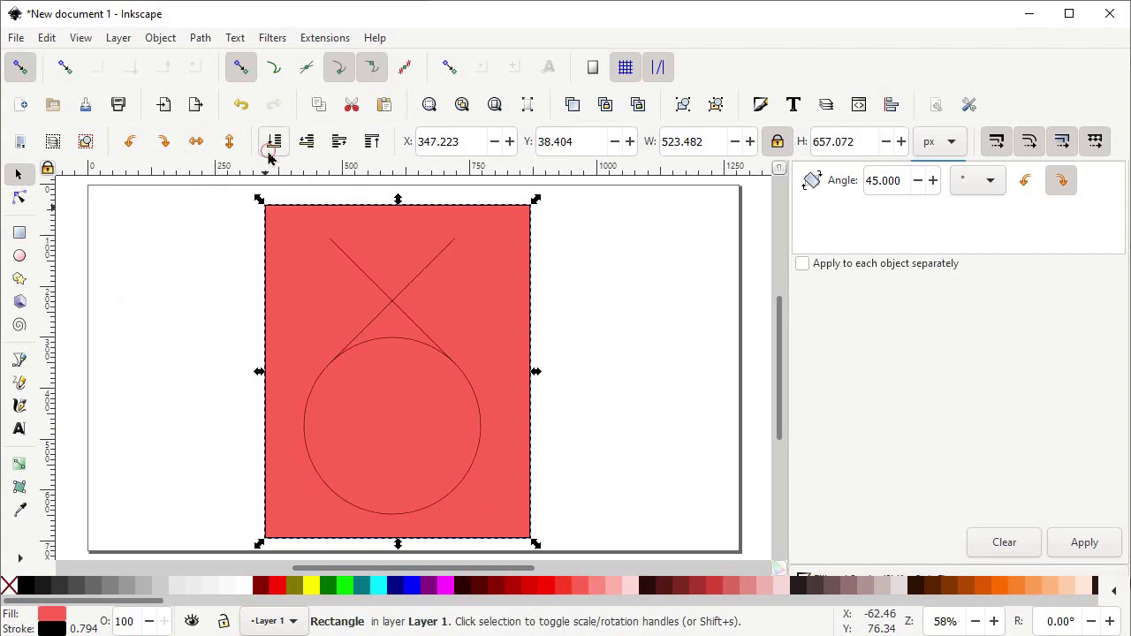
left_click_drag(237, 184, 573, 588)
left_click(195, 37)
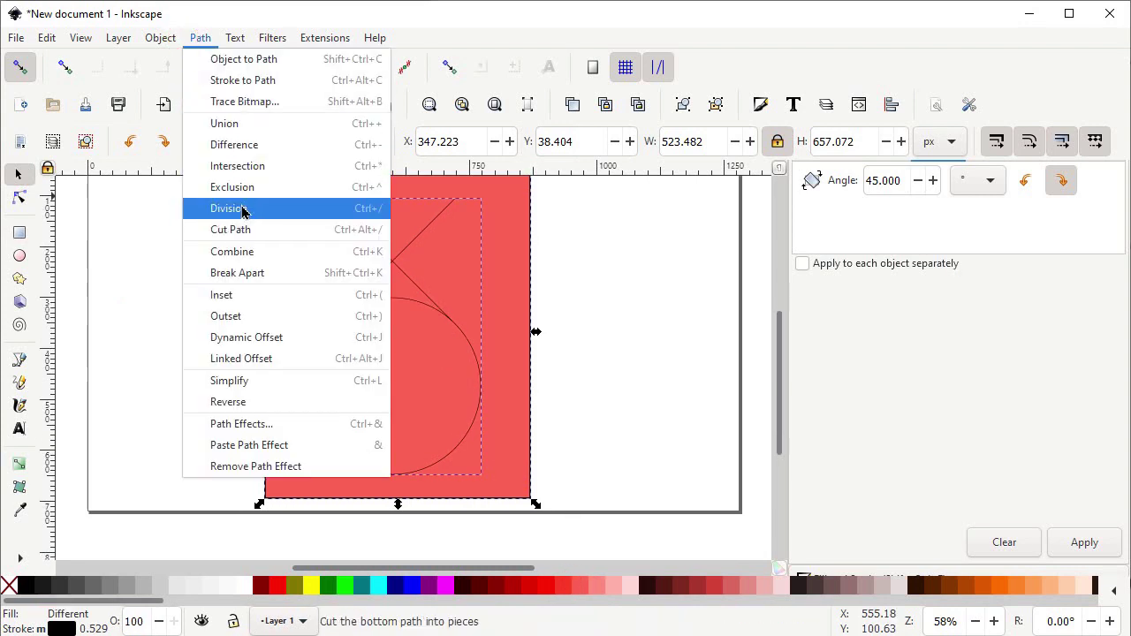
left_click(240, 209)
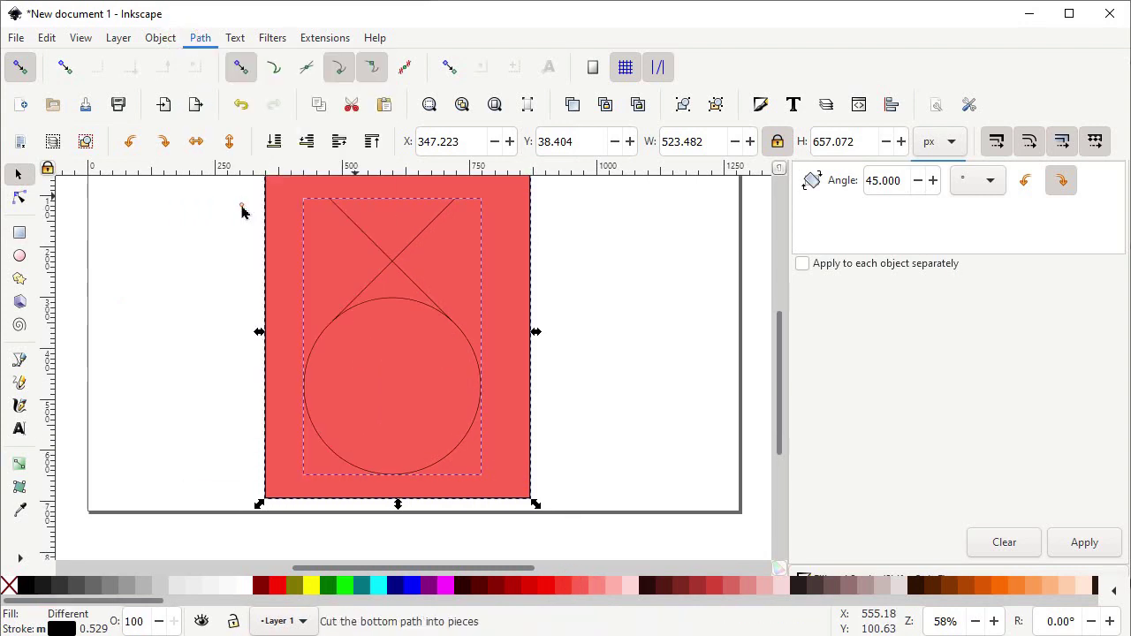
Delete the outer rectangle piece around the circle and its pointed tip.
left_click(595, 307)
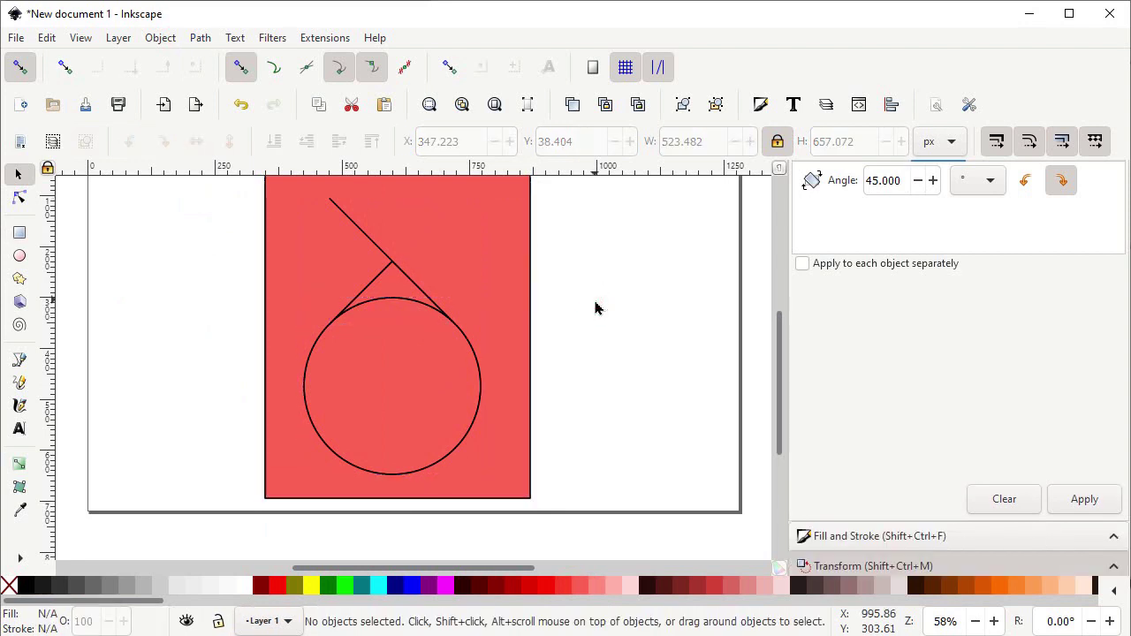
left_click(517, 293)
key("Delete")
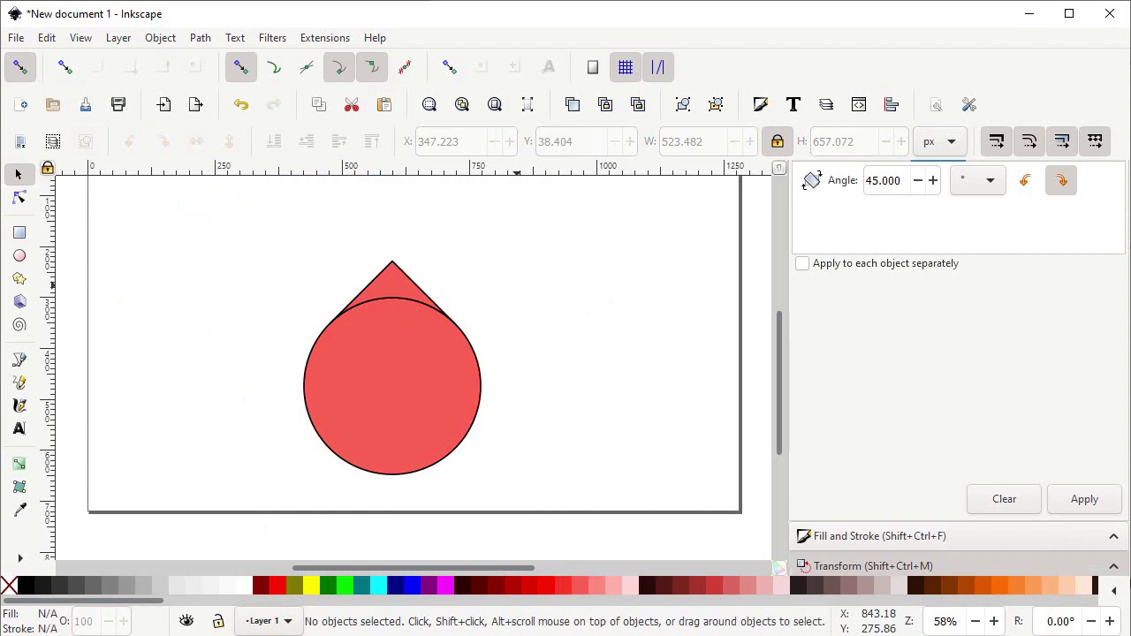
scroll(518, 292, "up", 1)
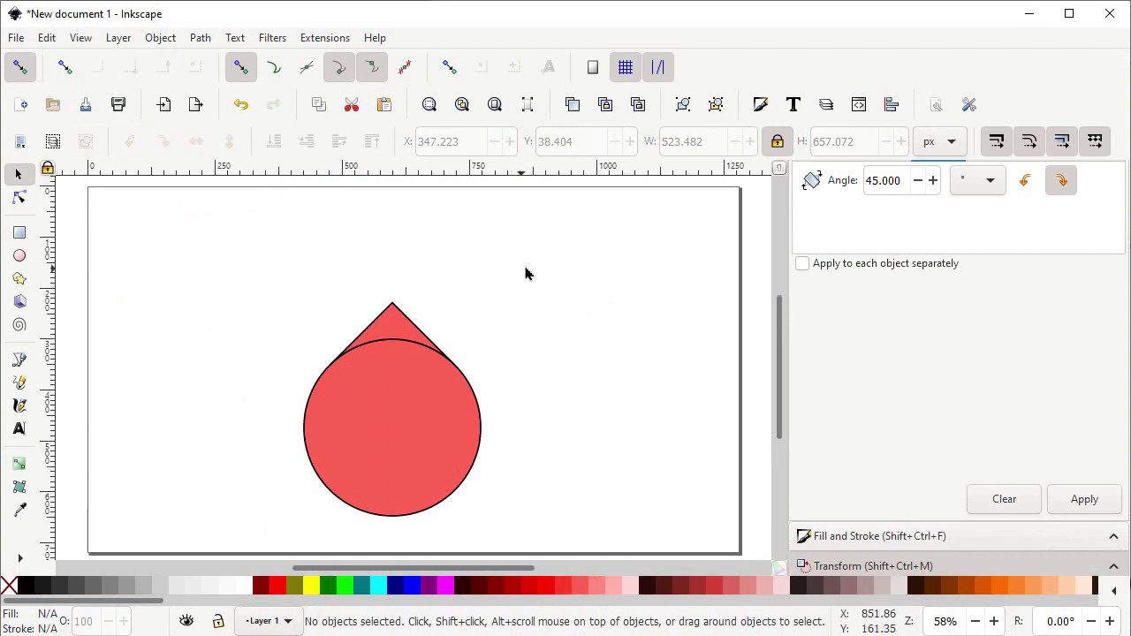